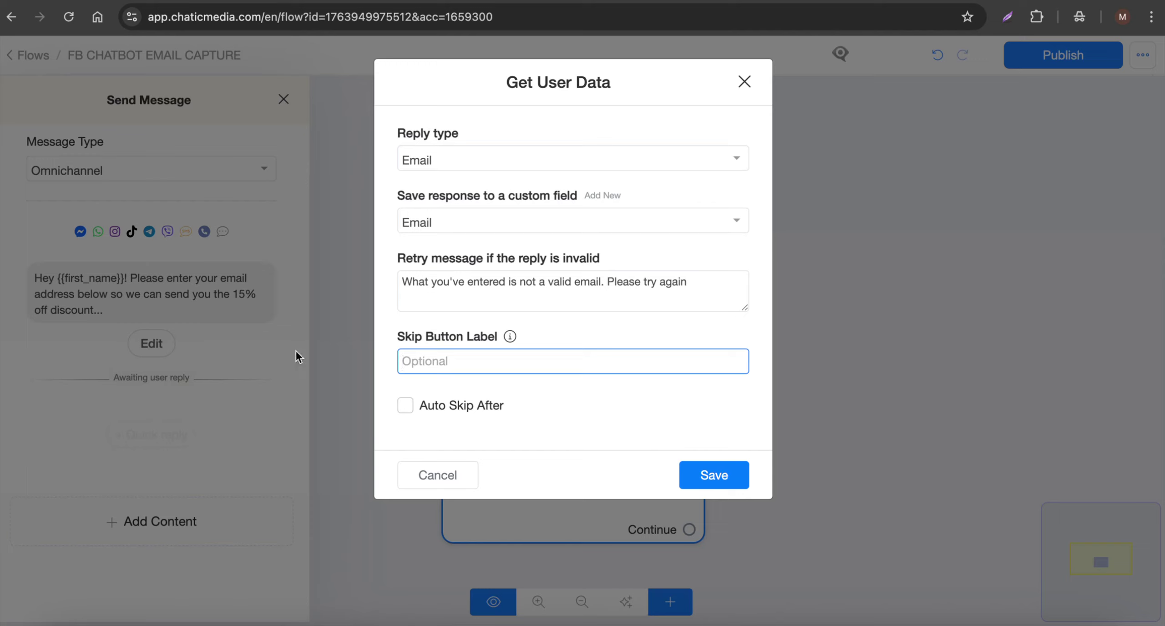
{"action": "left_click", "coordinate": [565, 339]}
{"action": "left_click", "coordinate": [473, 406]}
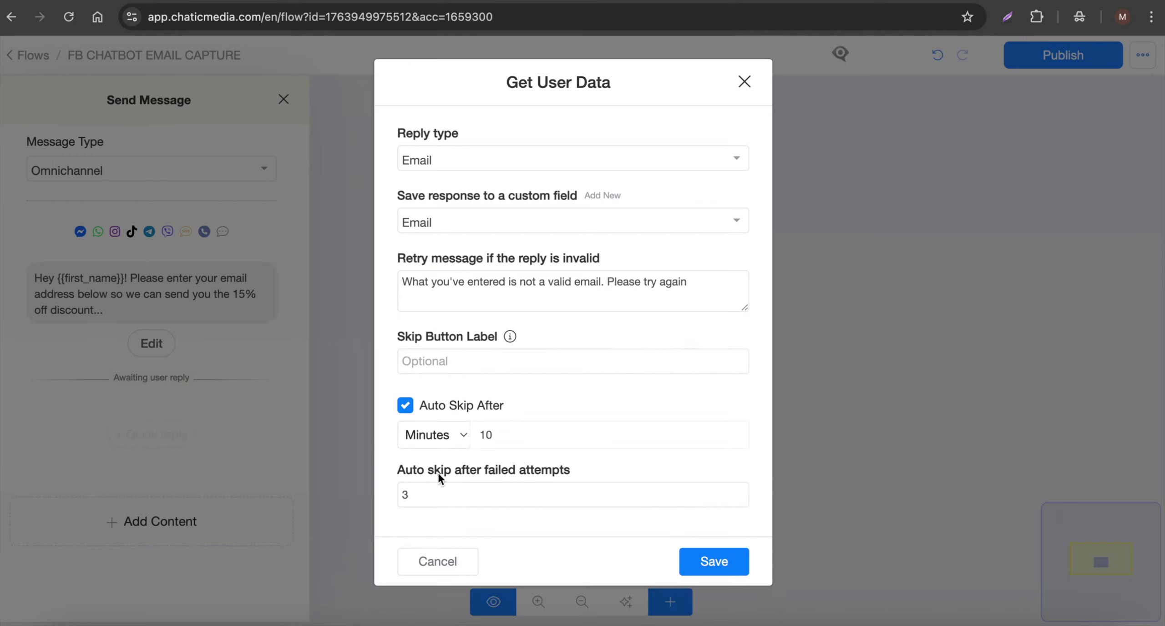
{"action": "left_click", "coordinate": [424, 495]}
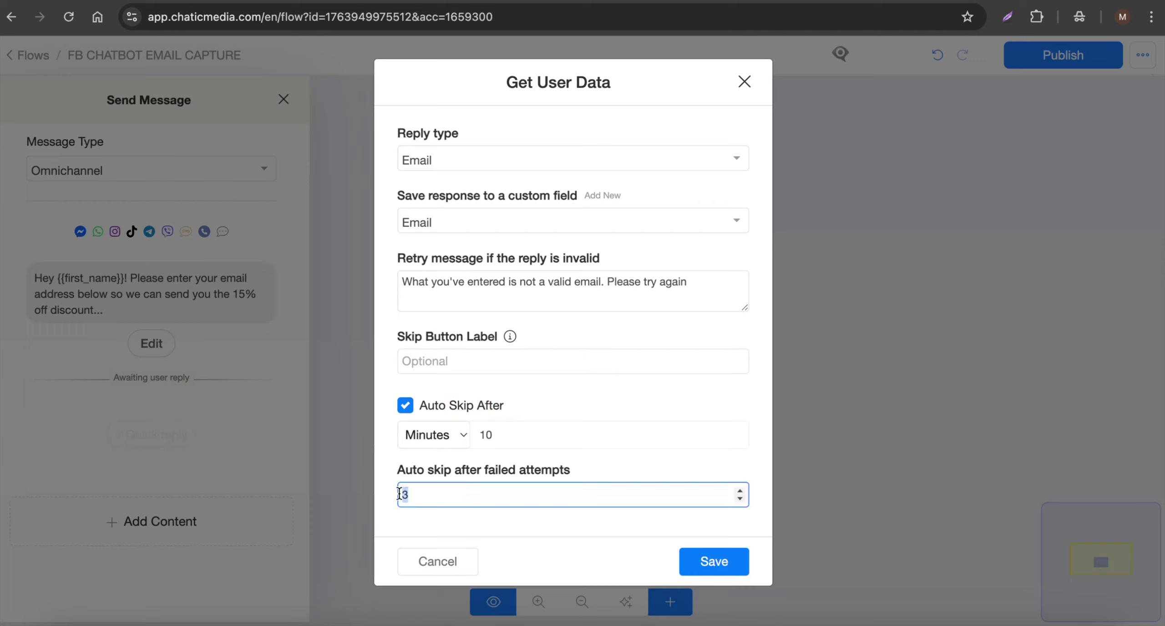
{"action": "left_click", "coordinate": [404, 407]}
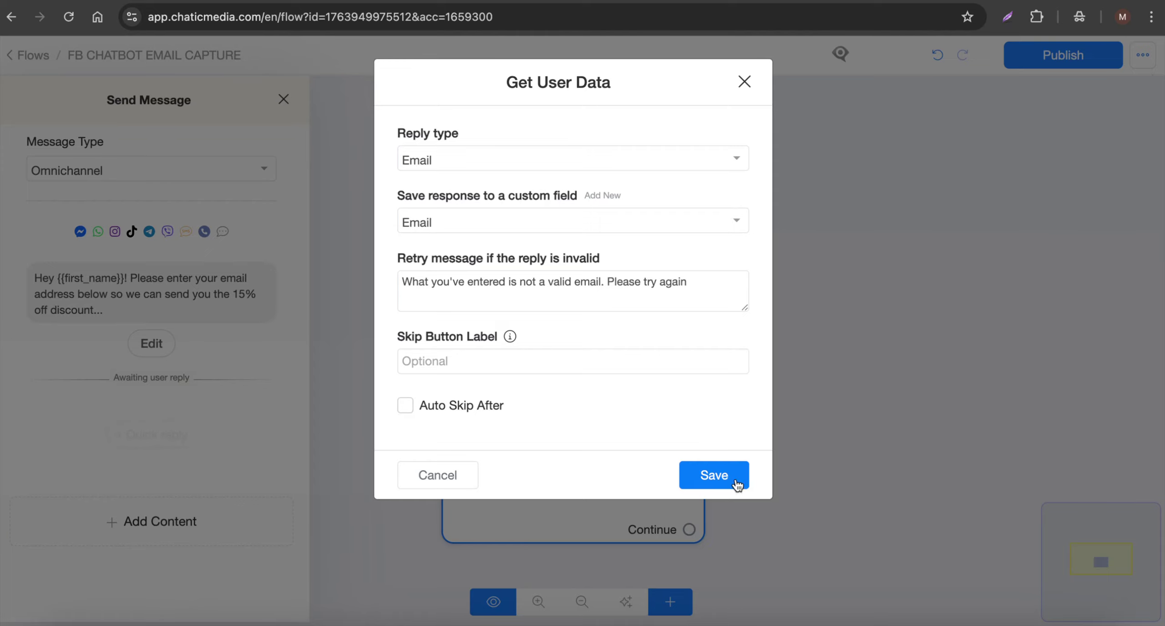
Save the email reply settings in the Get User Data dialog
{"action": "left_click", "coordinate": [712, 475]}
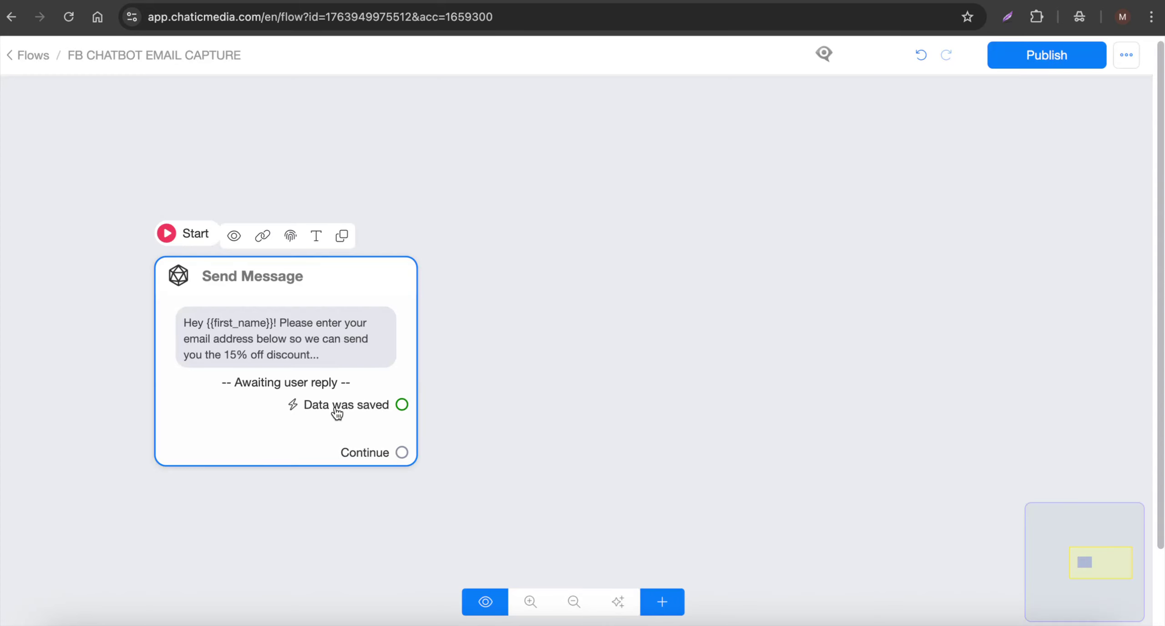
Add an Actions step with Set Email Opt-In and connect the first message's "Data was saved" output to it
{"action": "left_click", "coordinate": [680, 602]}
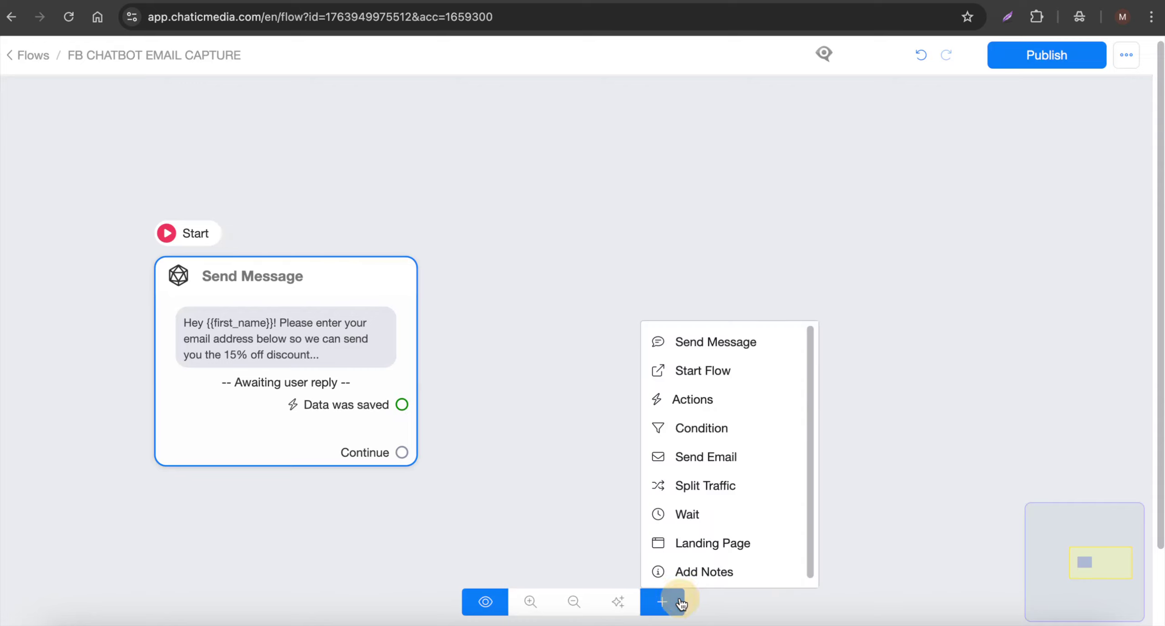
{"action": "left_click", "coordinate": [696, 399]}
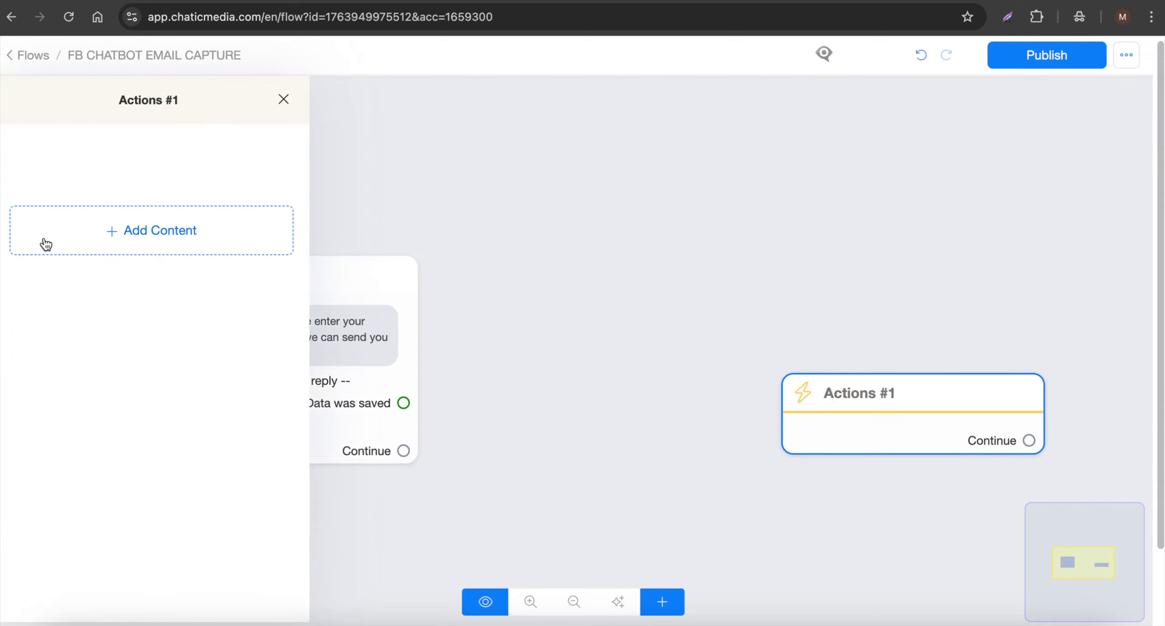
{"action": "left_click", "coordinate": [45, 244]}
{"action": "mouse_move", "coordinate": [47, 276]}
{"action": "scroll", "coordinate": [266, 470], "scroll_direction": "down", "scroll_amount": 3}
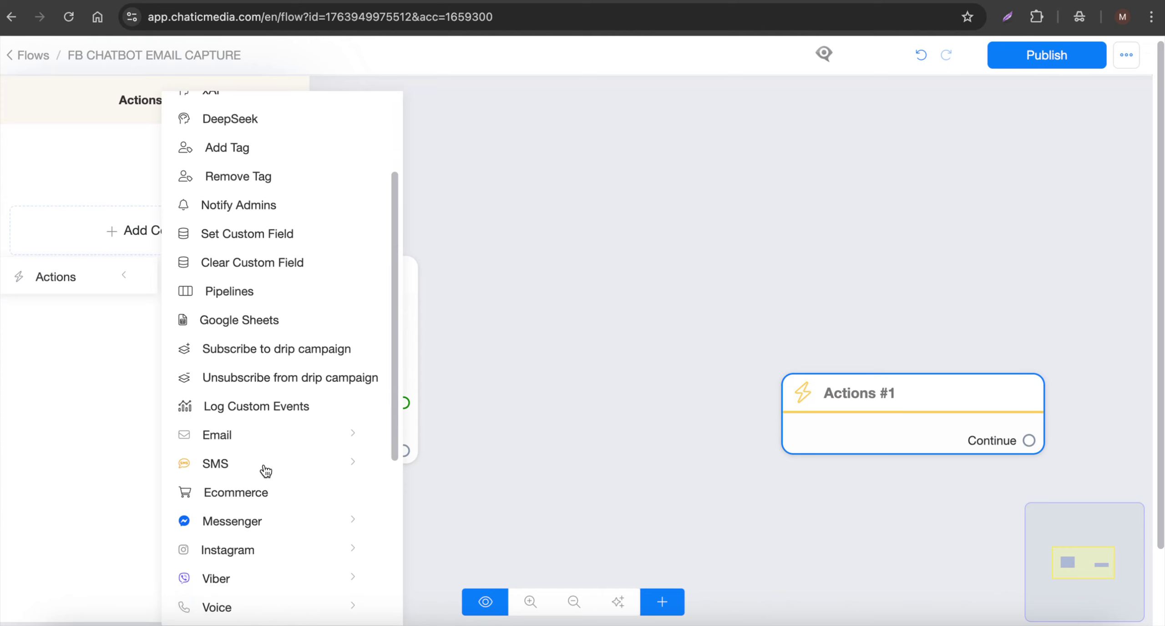
{"action": "scroll", "coordinate": [266, 471], "scroll_direction": "down", "scroll_amount": 1}
{"action": "mouse_move", "coordinate": [249, 406]}
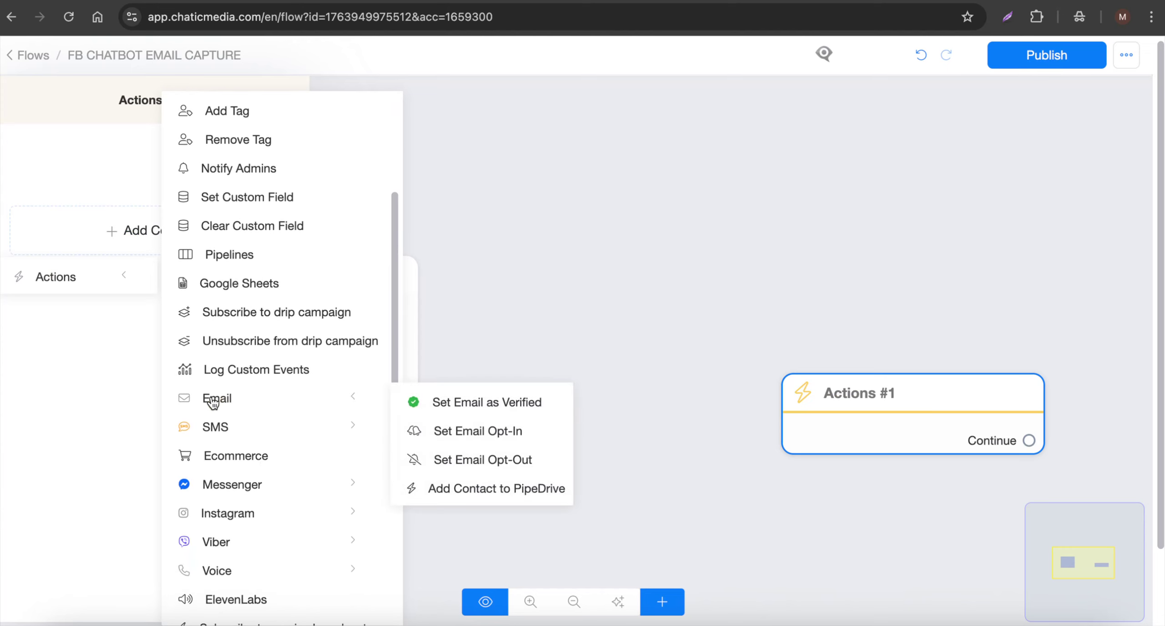
{"action": "left_click", "coordinate": [470, 431]}
{"action": "left_click", "coordinate": [627, 395]}
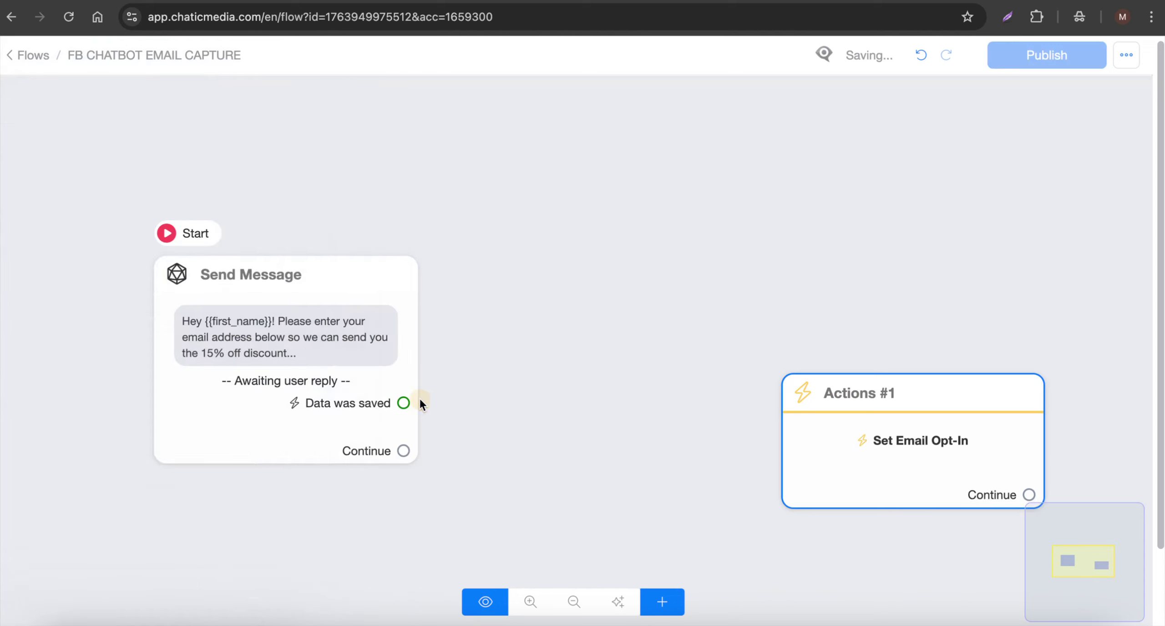
{"action": "left_click_drag", "start_coordinate": [403, 403], "coordinate": [566, 364]}
{"action": "scroll", "coordinate": [332, 317], "scroll_direction": "down", "scroll_amount": 3}
Add a new Send Message step and connect the Continue output of Actions #1 to it
{"action": "left_click", "coordinate": [662, 602]}
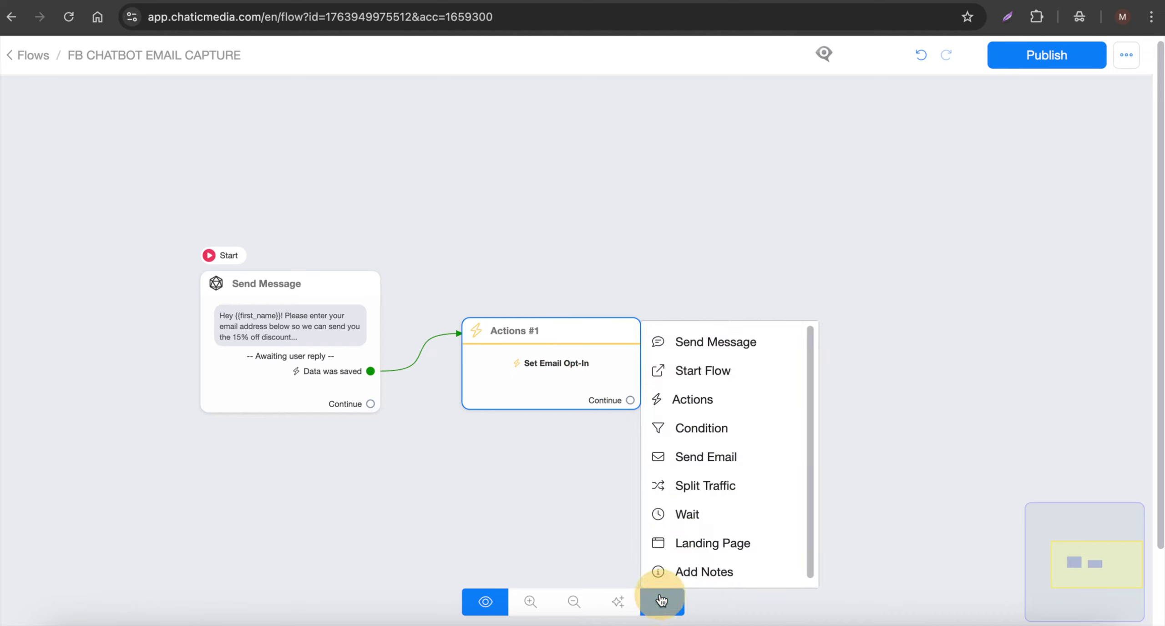
{"action": "left_click", "coordinate": [735, 341]}
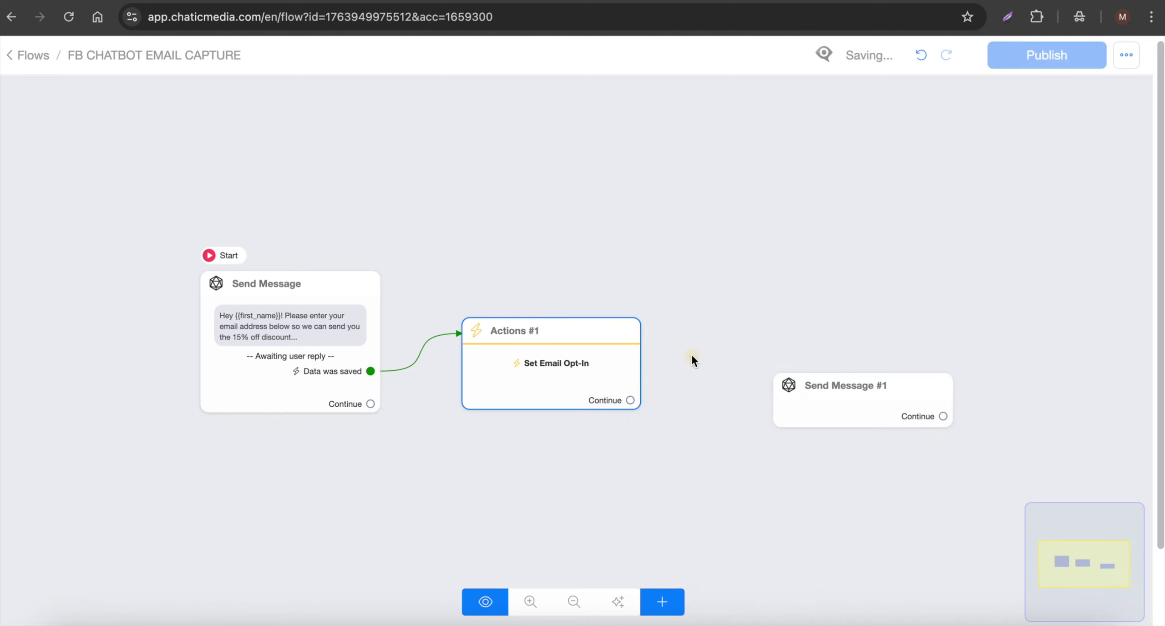
{"action": "left_click_drag", "start_coordinate": [629, 399], "coordinate": [806, 364]}
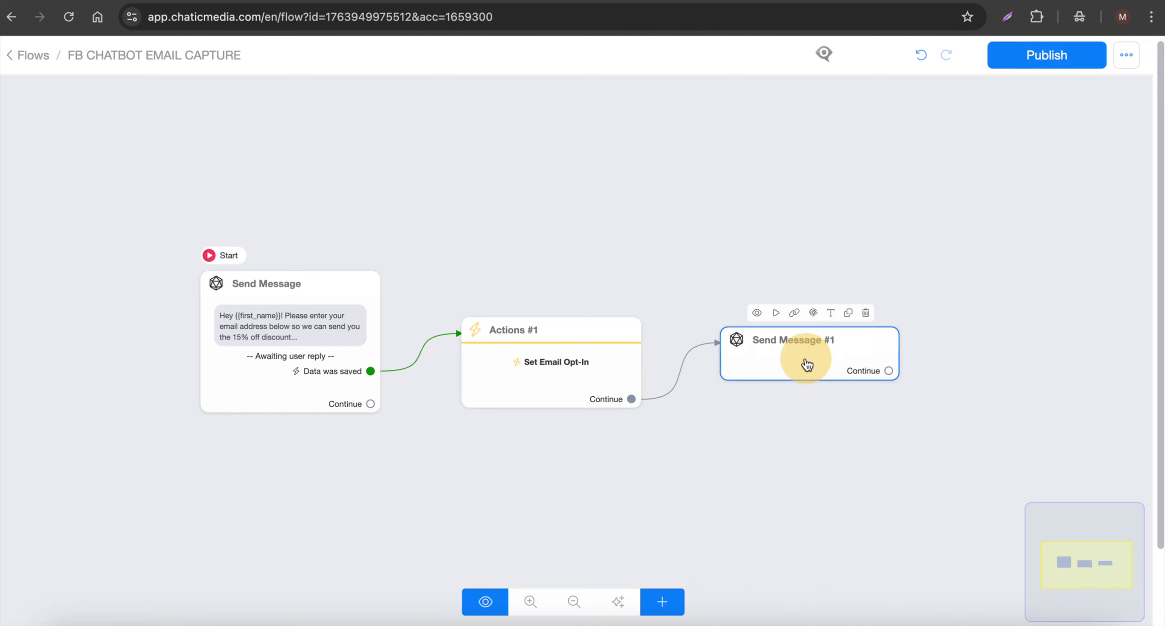
Add two text blocks to Send Message #1 reading "Thank you! Here is your 15% of a discount coupon" and "CHAT15"
{"action": "left_click", "coordinate": [792, 358]}
{"action": "left_click", "coordinate": [73, 421]}
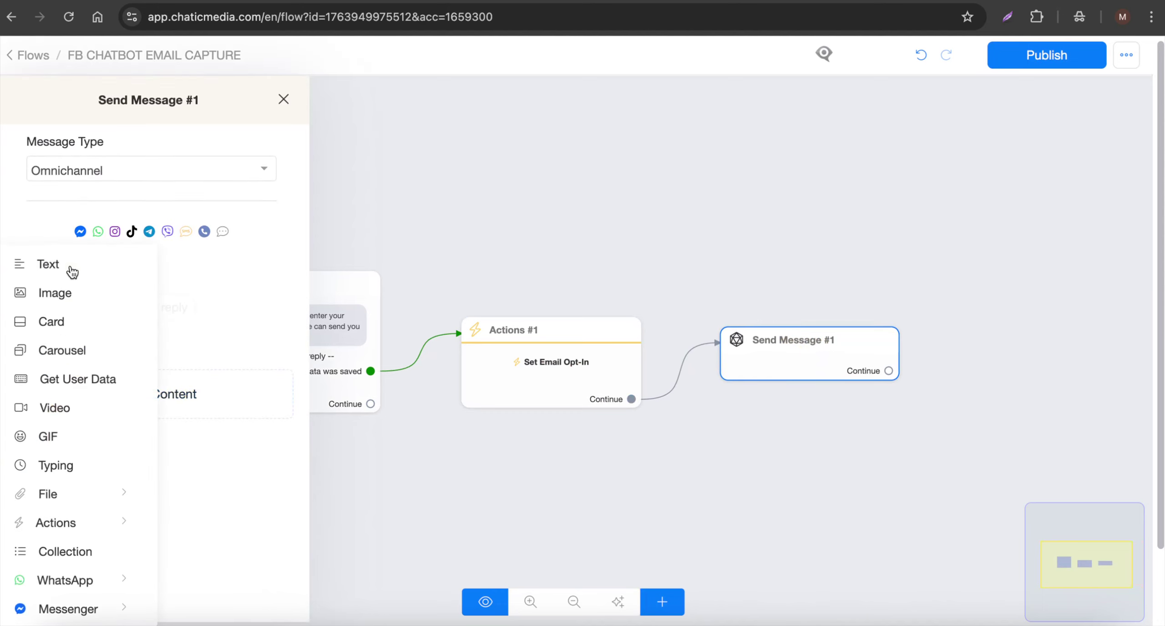
{"action": "left_click", "coordinate": [70, 263]}
{"action": "left_click", "coordinate": [116, 274]}
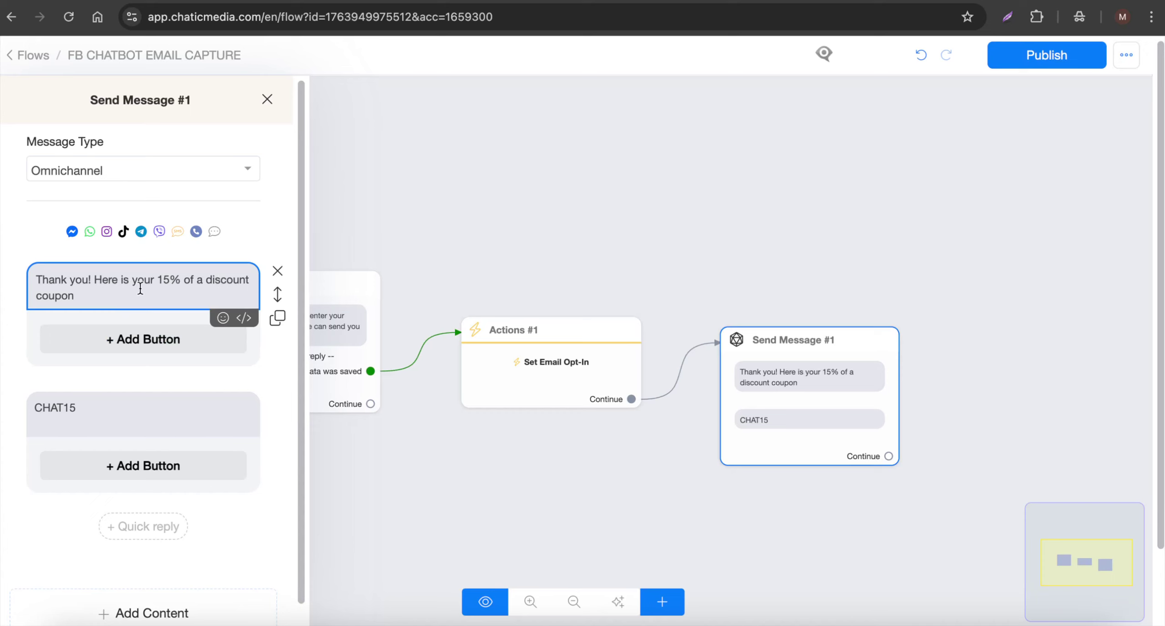
Insert a pointing-down hand emoji at the end of the thank-you text
{"action": "left_click", "coordinate": [222, 318]}
{"action": "left_click", "coordinate": [22, 409]}
{"action": "left_click", "coordinate": [110, 291]}
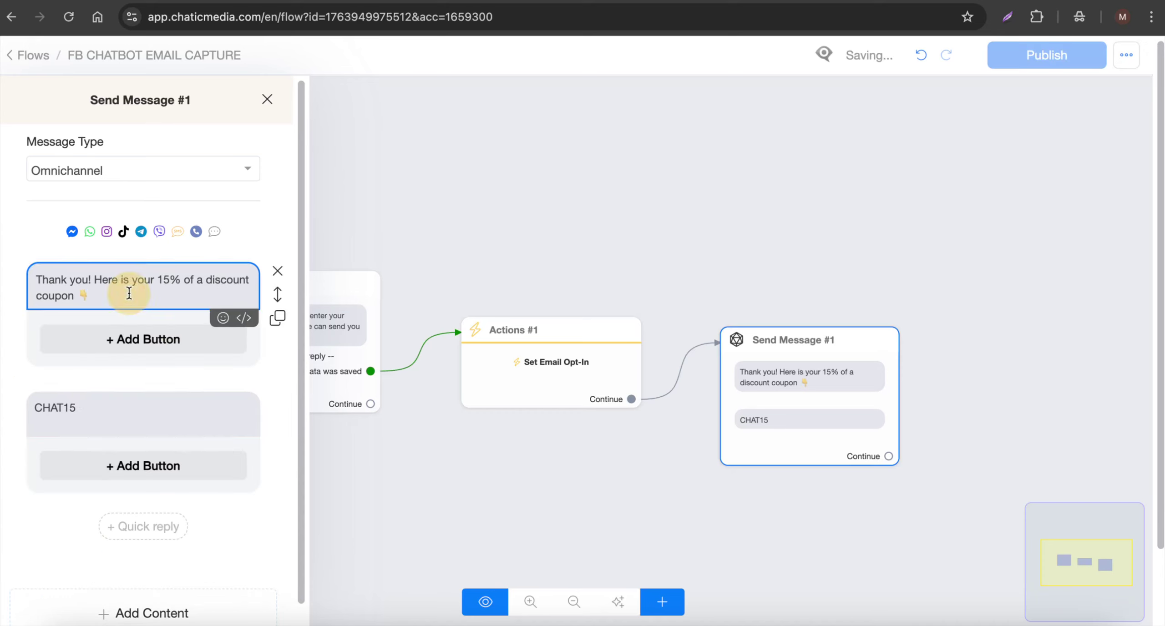
Add a button under the CHAT15 text block and label it "Buy Now!"
{"action": "left_click", "coordinate": [98, 402]}
{"action": "left_click_drag", "start_coordinate": [98, 403], "coordinate": [2, 394]}
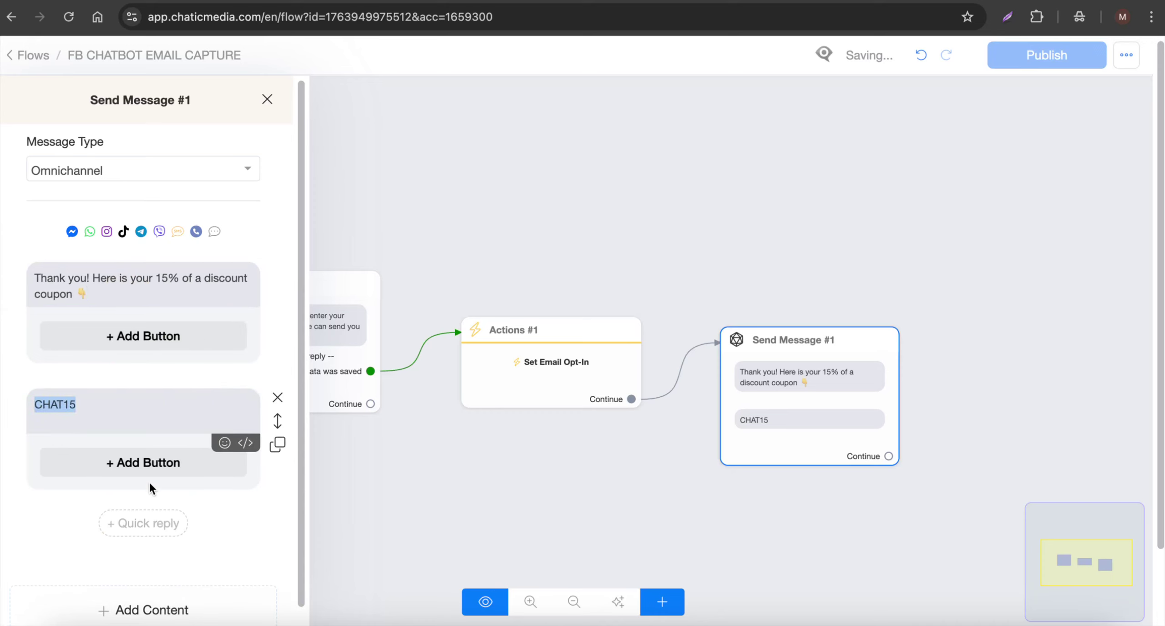
{"action": "left_click", "coordinate": [143, 460]}
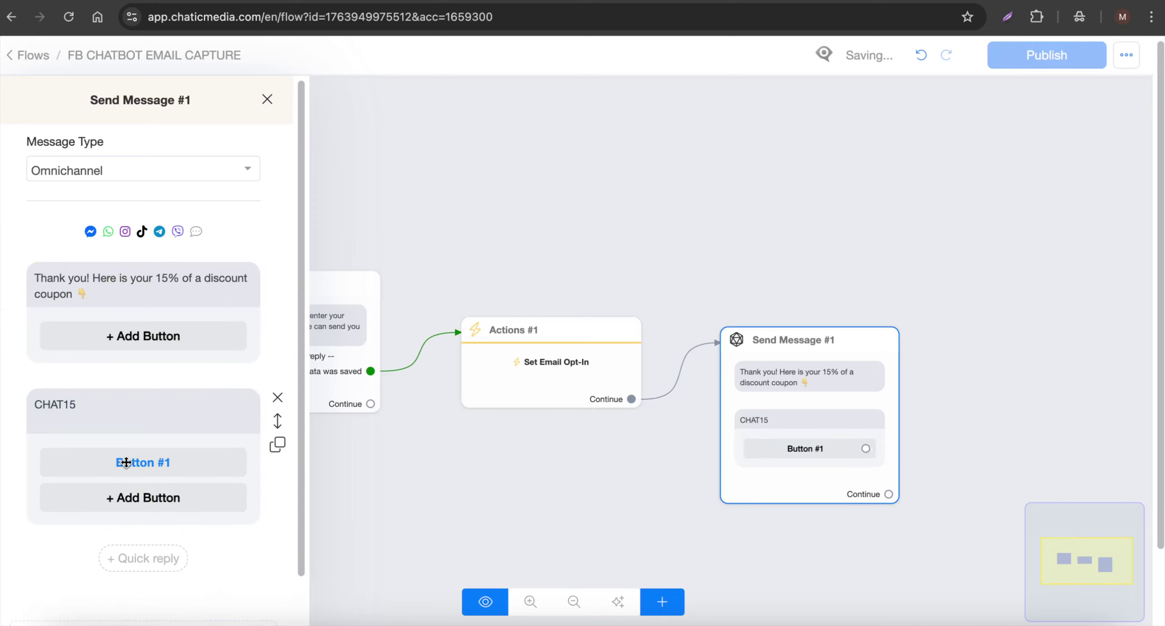
{"action": "left_click", "coordinate": [124, 462]}
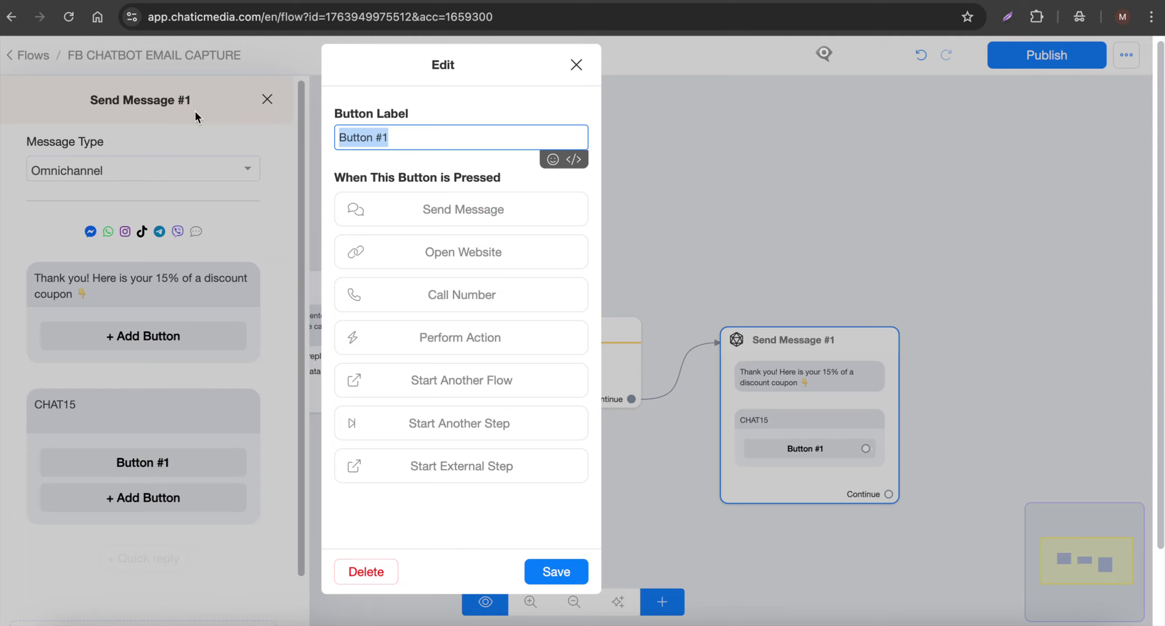
{"action": "key", "text": "BackSpace"}
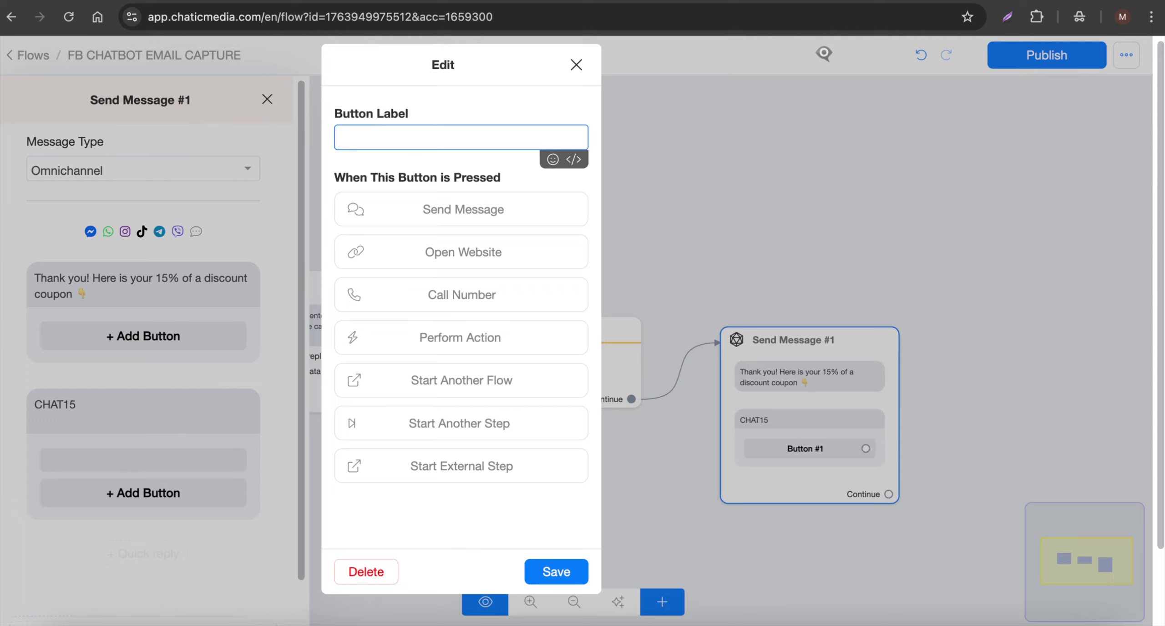
{"action": "type", "text": "Buy Now!"}
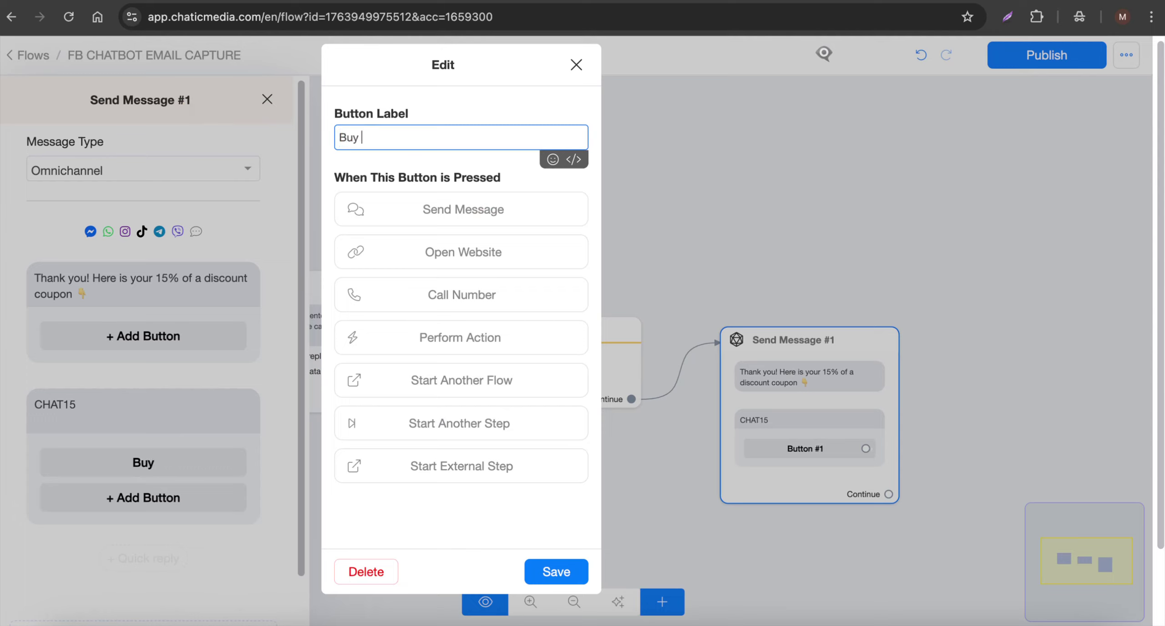
Make the Buy Now! button open the chaticmedia website and save the button
{"action": "left_click", "coordinate": [442, 247]}
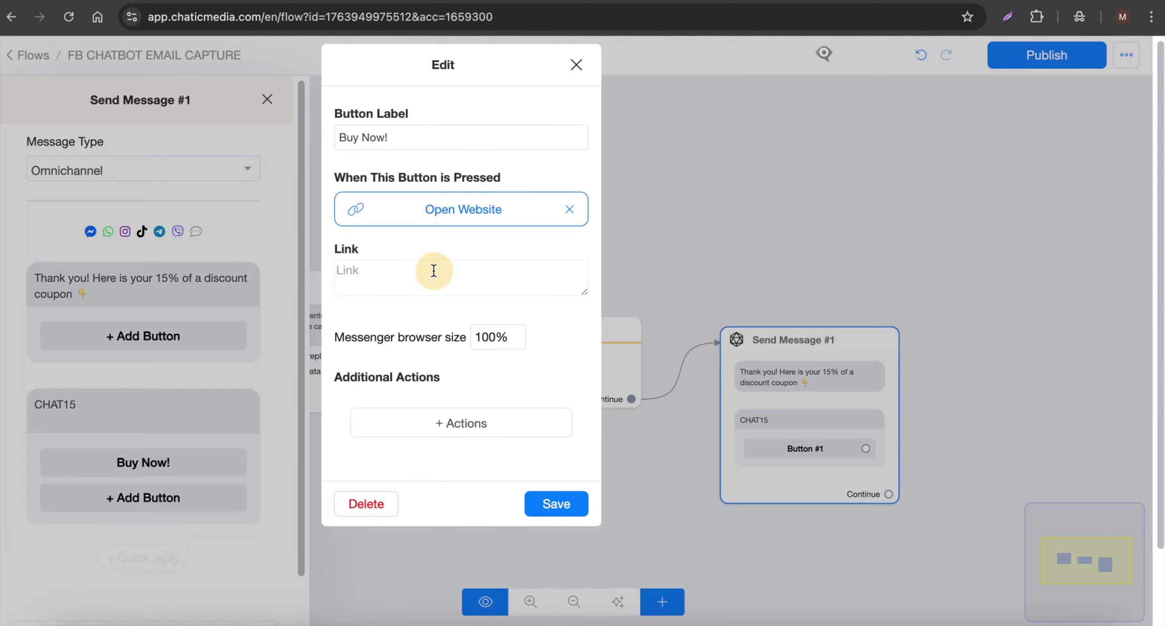
{"action": "left_click", "coordinate": [435, 272]}
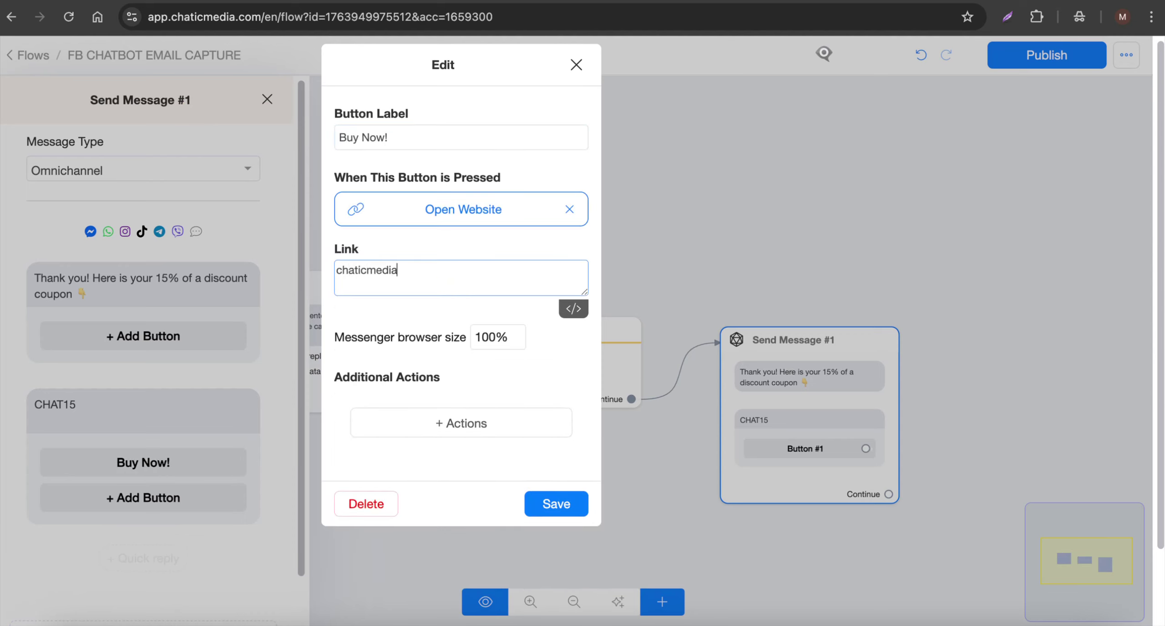
{"action": "left_click", "coordinate": [556, 501]}
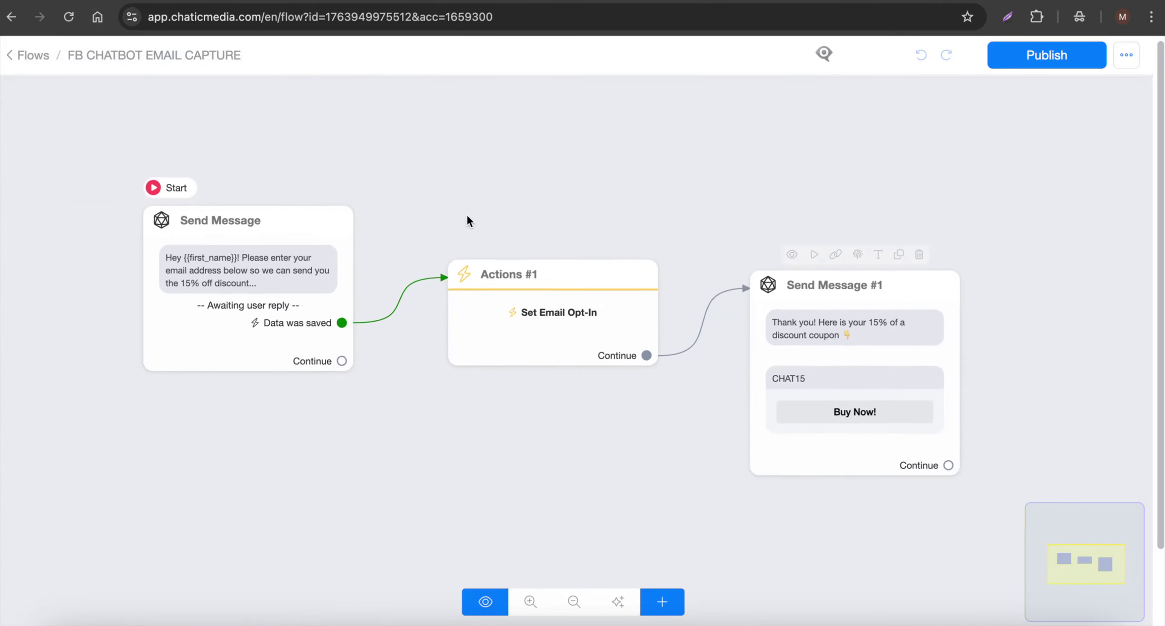
Rearrange the flow on the canvas, moving Actions #1 close to the first Send Message step to free up space
{"action": "left_click", "coordinate": [839, 369]}
{"action": "left_click_drag", "start_coordinate": [600, 317], "coordinate": [530, 313]}
{"action": "left_click_drag", "start_coordinate": [605, 204], "coordinate": [476, 201]}
{"action": "left_click_drag", "start_coordinate": [638, 268], "coordinate": [671, 270]}
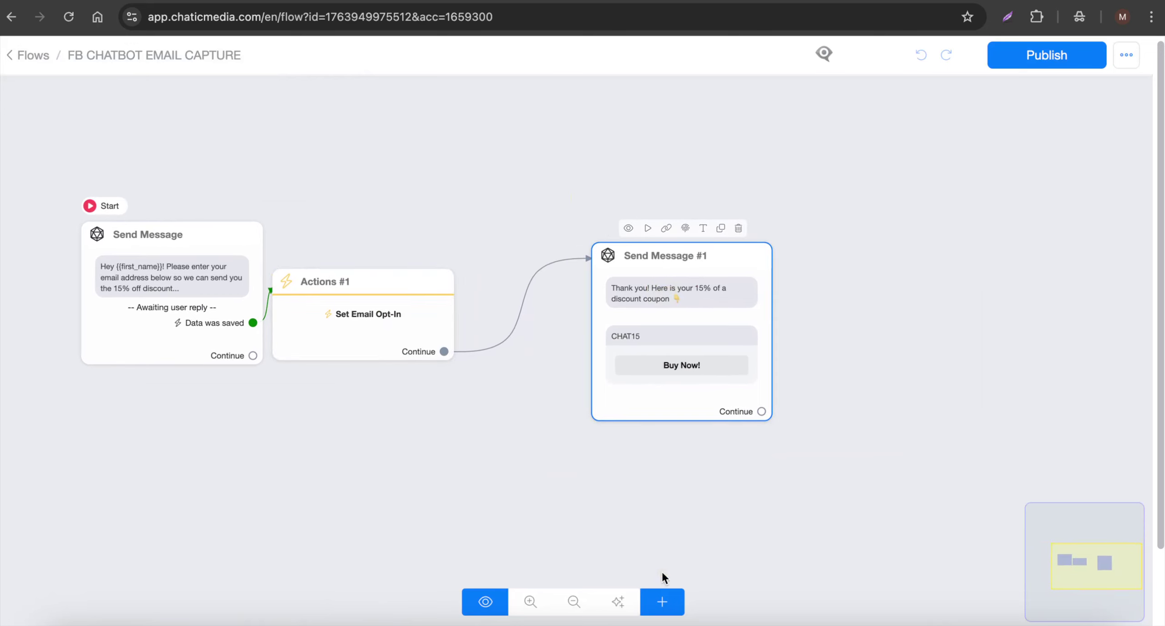
Add a Send Email step after Send Message #1 and connect that message's Continue output to it
{"action": "left_click", "coordinate": [662, 602]}
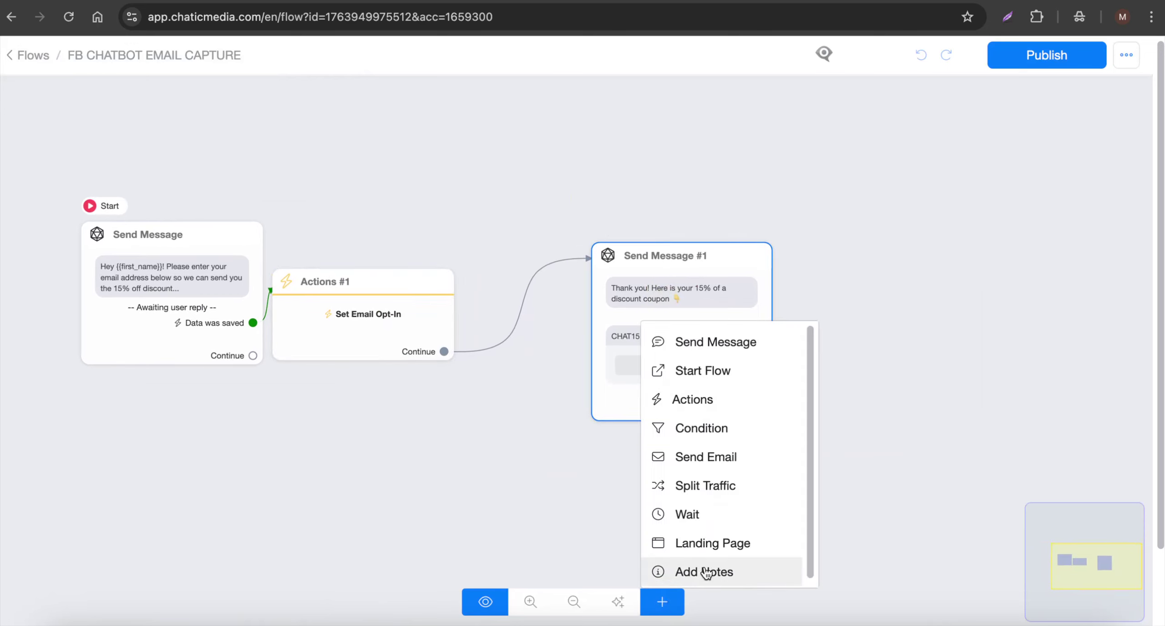
{"action": "left_click_drag", "start_coordinate": [705, 468], "coordinate": [1001, 239]}
{"action": "left_click_drag", "start_coordinate": [763, 410], "coordinate": [889, 294]}
Set the subject of the Send Email step to "Your Discount Coupon" and copy that text
{"action": "left_click", "coordinate": [889, 294]}
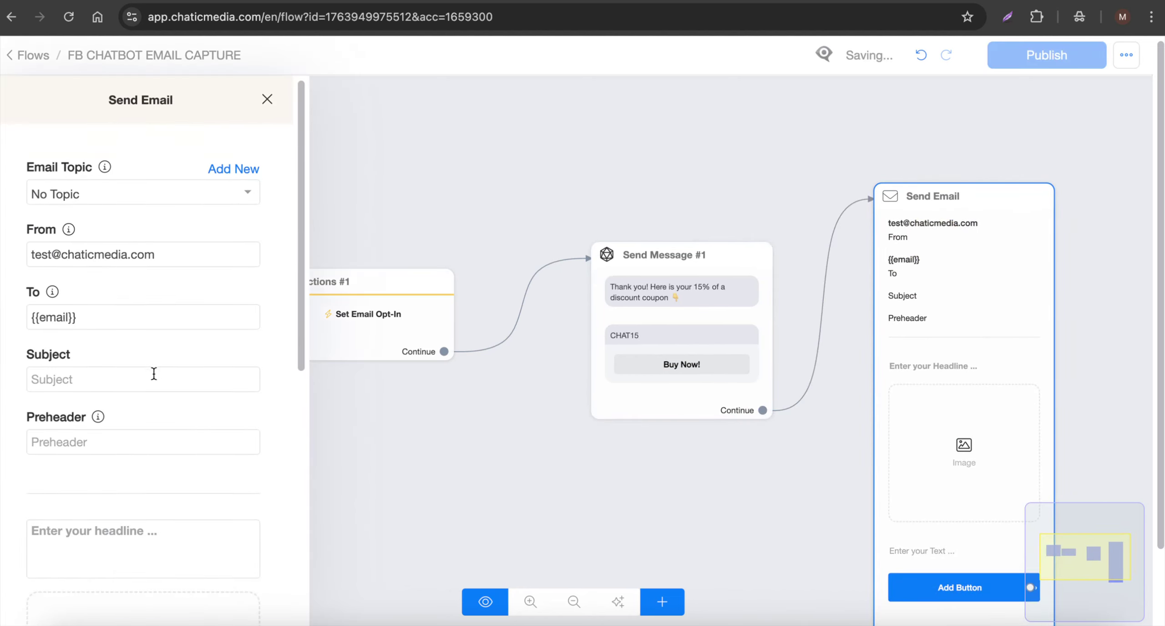
{"action": "left_click", "coordinate": [131, 377]}
{"action": "type", "text": "Your "}
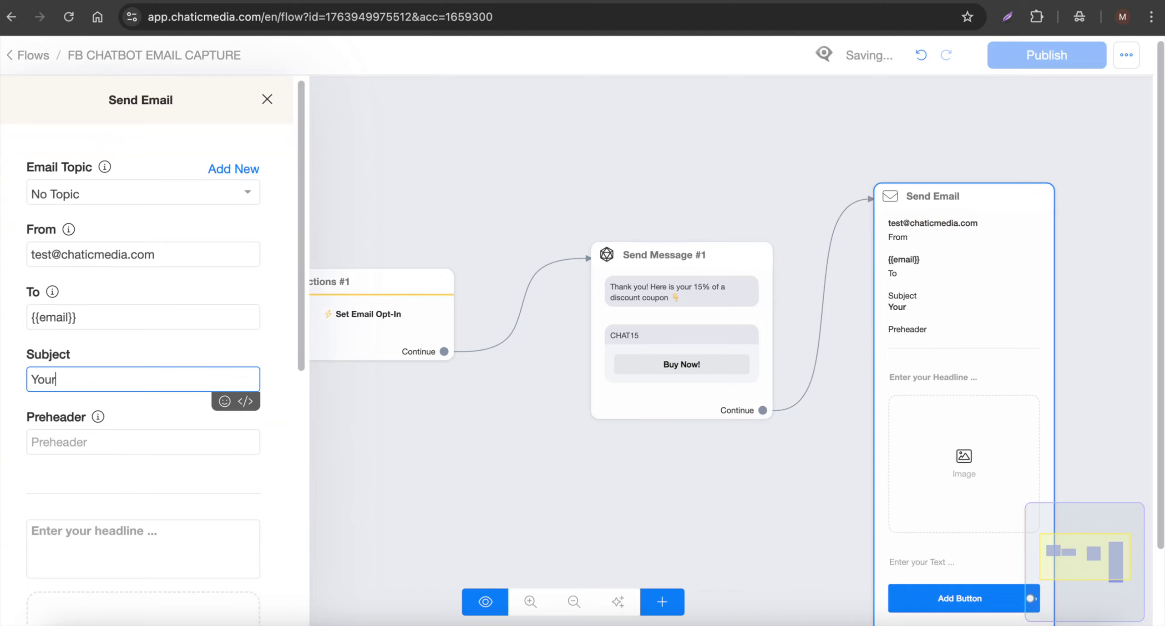
{"action": "type", "text": "Discount"}
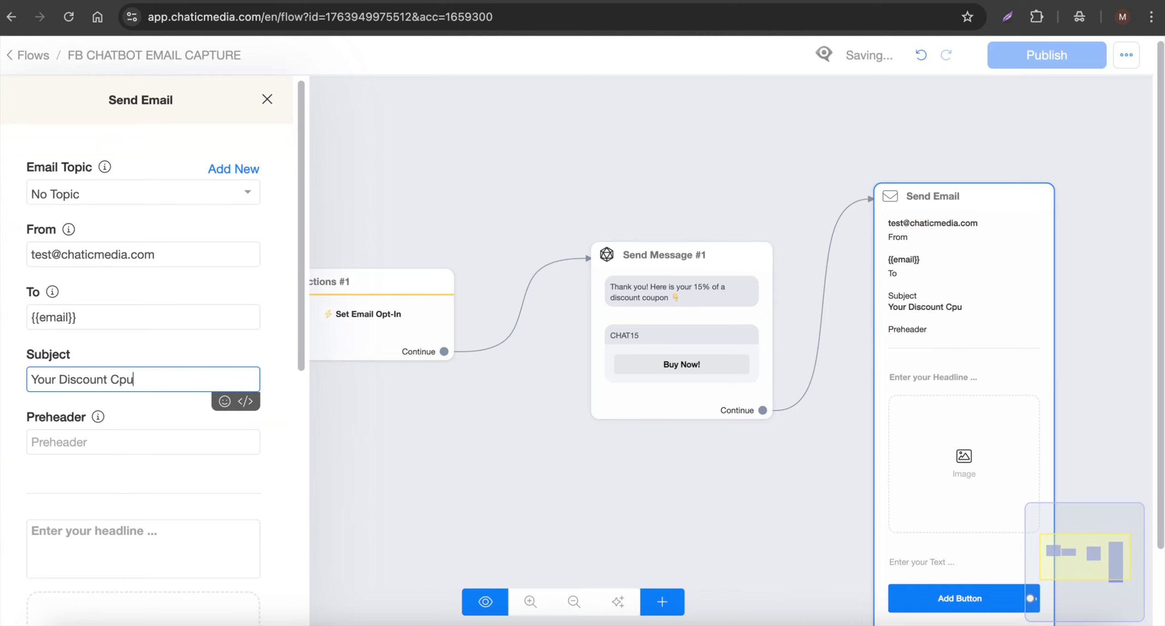
{"action": "type", "text": " Coupon"}
{"action": "key", "text": "ctrl+a"}
{"action": "key", "text": "ctrl+c"}
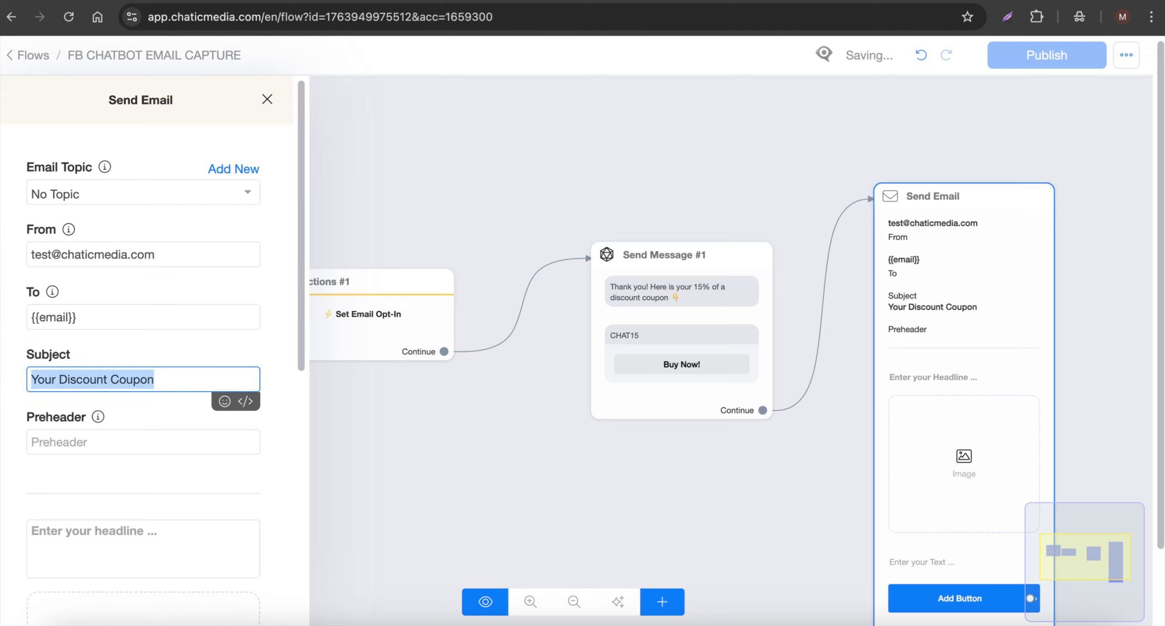
Fill the email's preheader and headline with the copied text "Your Discount Coupon"
{"action": "left_click", "coordinate": [127, 442]}
{"action": "key", "text": "ctrl+v"}
{"action": "left_click", "coordinate": [130, 533]}
{"action": "key", "text": "ctrl+v"}
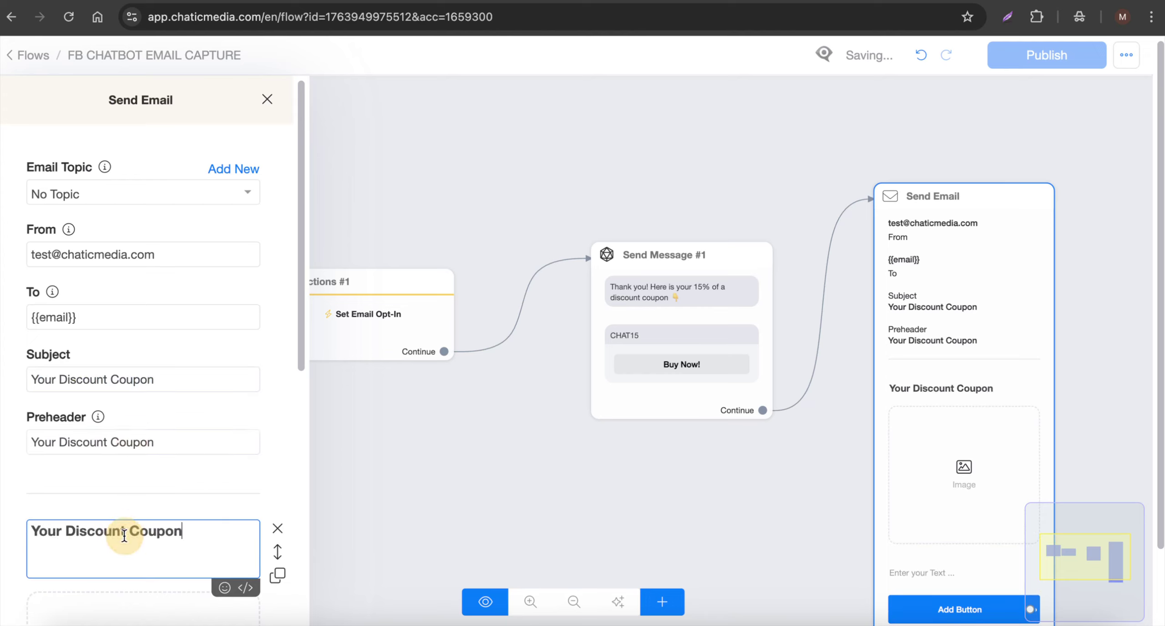
Remove the image block from the email and set the body text to "Your Discount Coupon"
{"action": "scroll", "coordinate": [133, 533], "scroll_direction": "down", "scroll_amount": 3}
{"action": "scroll", "coordinate": [134, 533], "scroll_direction": "down", "scroll_amount": 3}
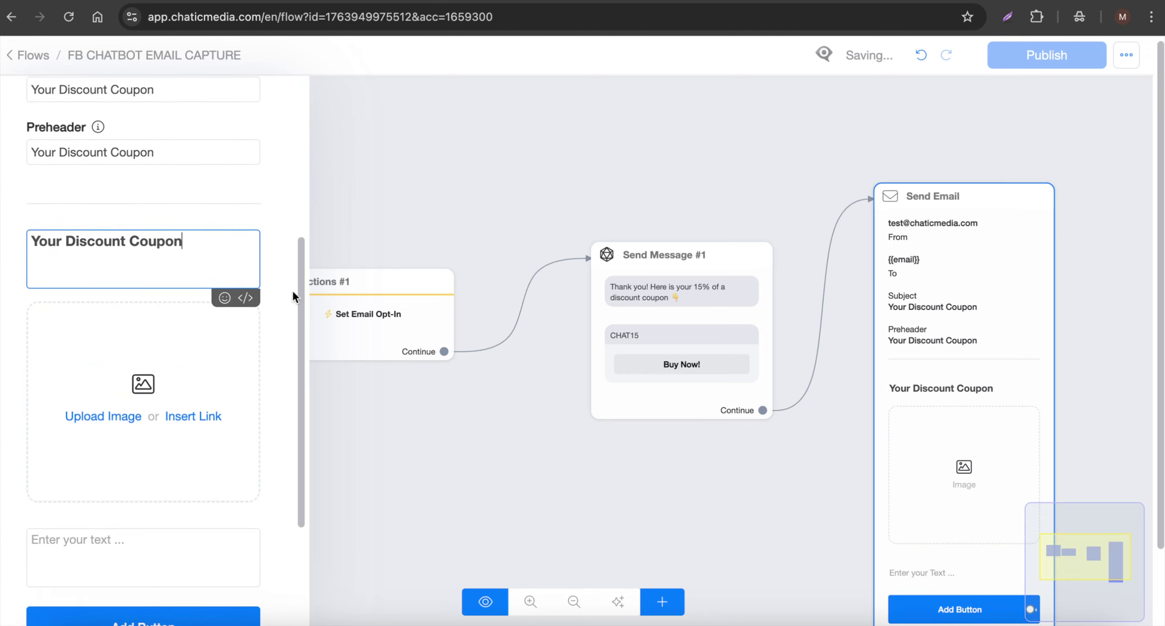
{"action": "left_click", "coordinate": [279, 312]}
{"action": "left_click", "coordinate": [114, 371]}
{"action": "key", "text": "ctrl+v"}
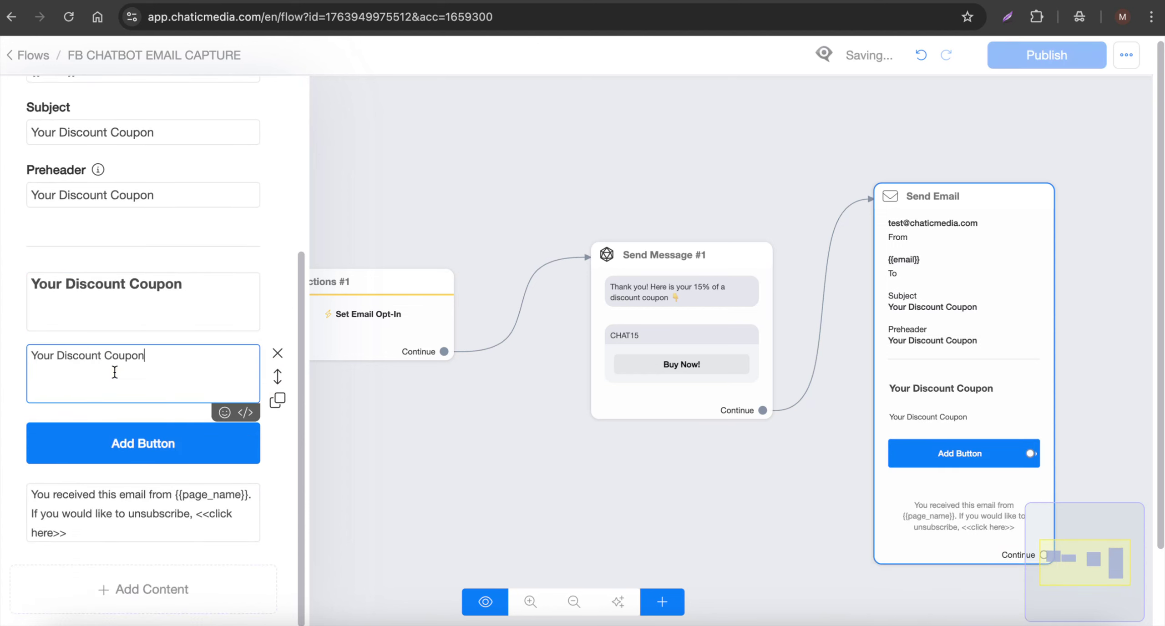
{"action": "triple_click", "coordinate": [196, 290]}
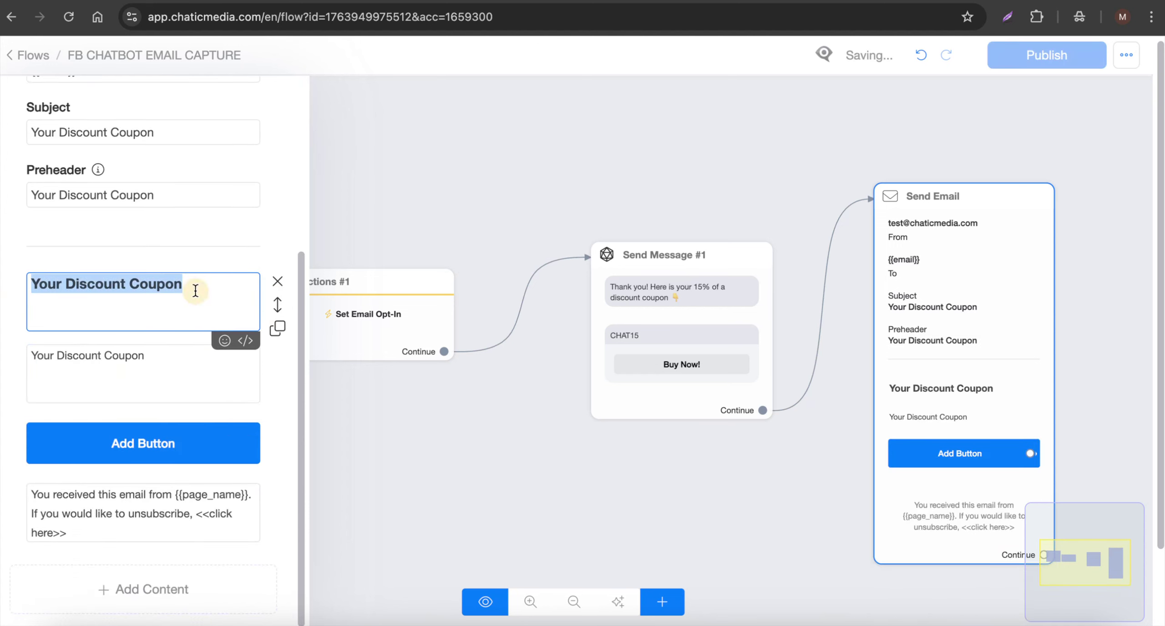
Label the email's button "Buy Now!", make it open the website chaticmedia.com, and save it
{"action": "left_click", "coordinate": [148, 431]}
{"action": "triple_click", "coordinate": [380, 135]}
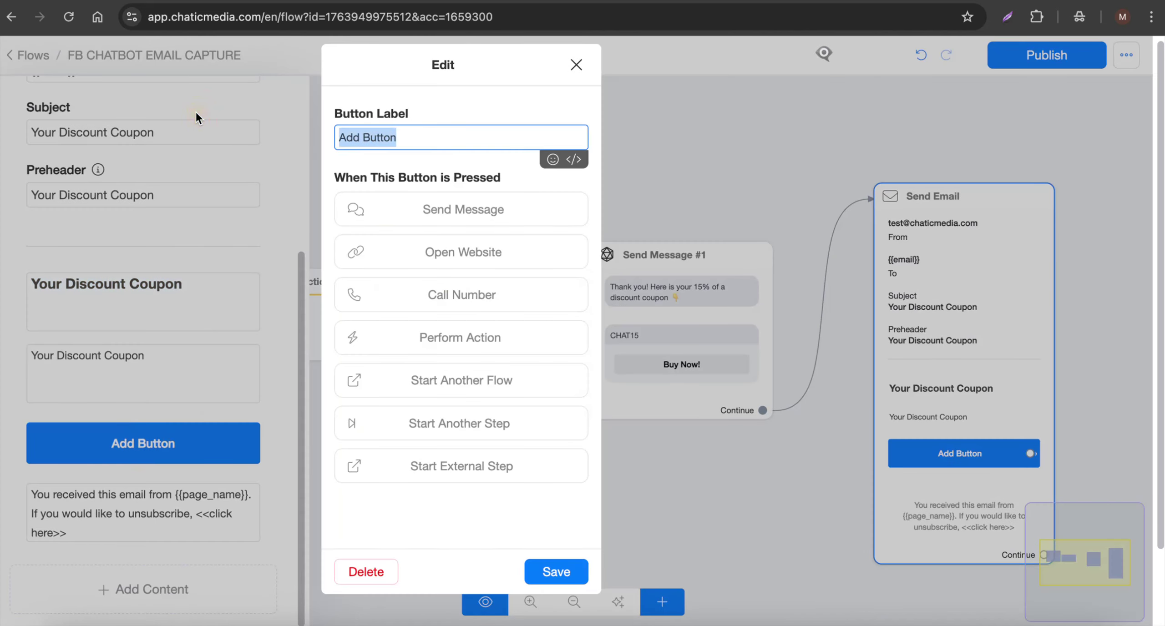
{"action": "type", "text": "Buy No"}
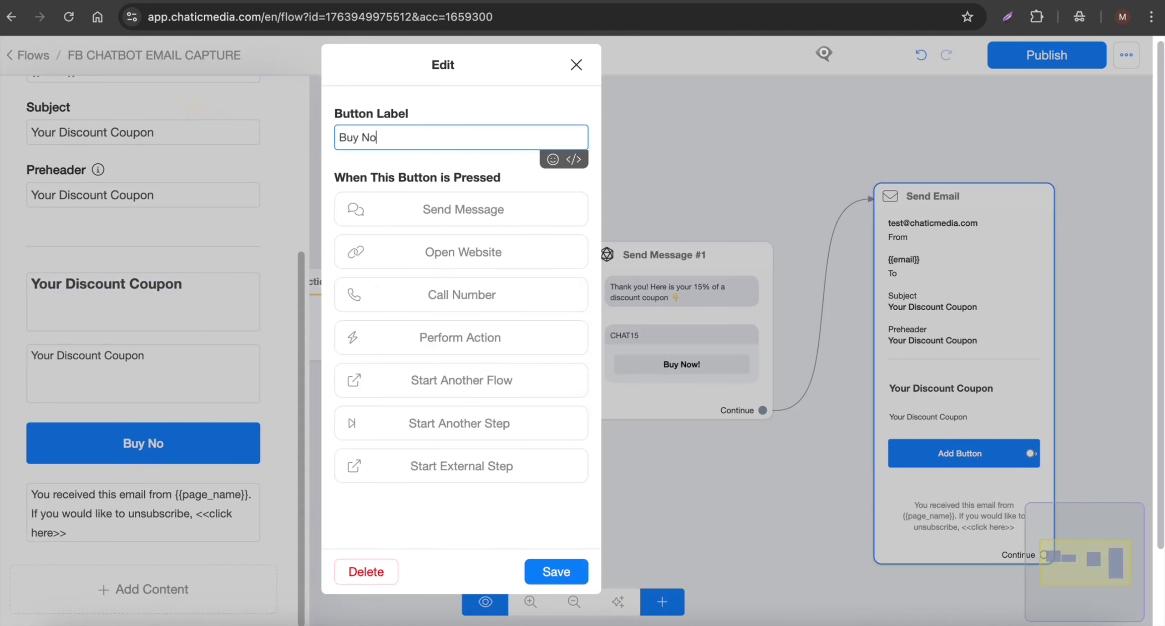
{"action": "type", "text": "w!"}
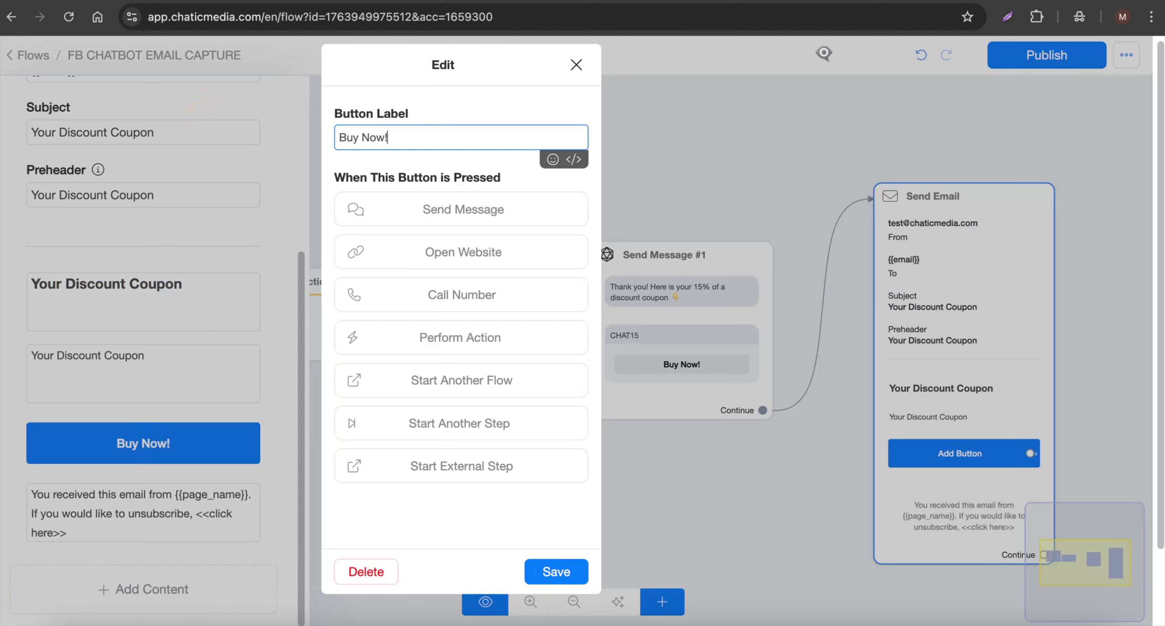
{"action": "left_click", "coordinate": [461, 250]}
{"action": "left_click", "coordinate": [451, 291]}
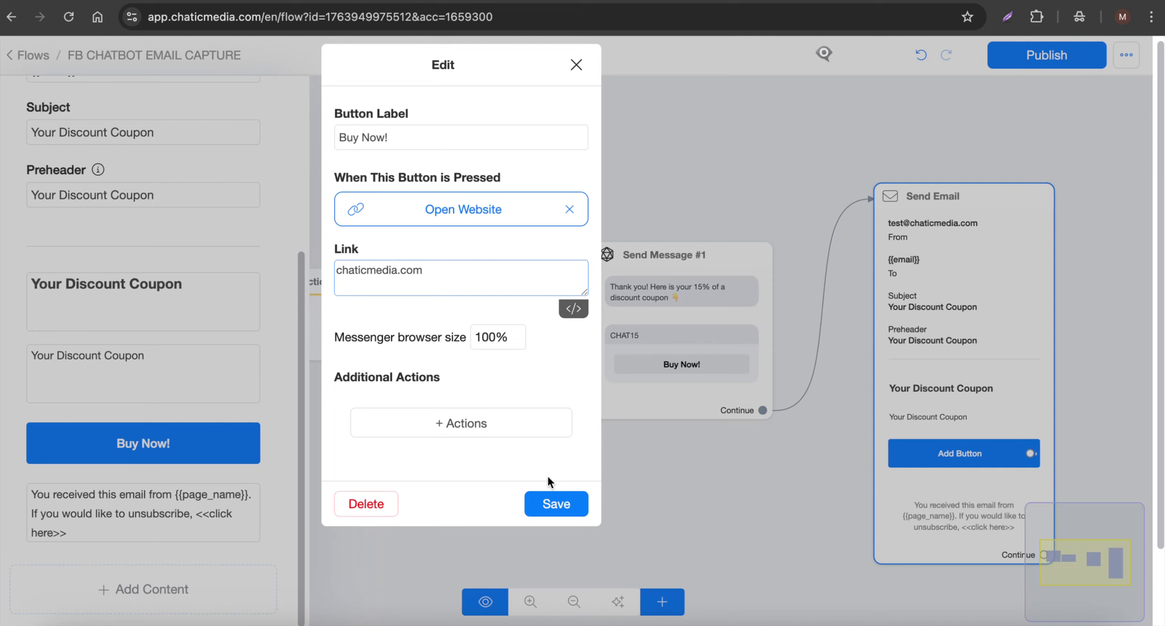
{"action": "left_click", "coordinate": [554, 502]}
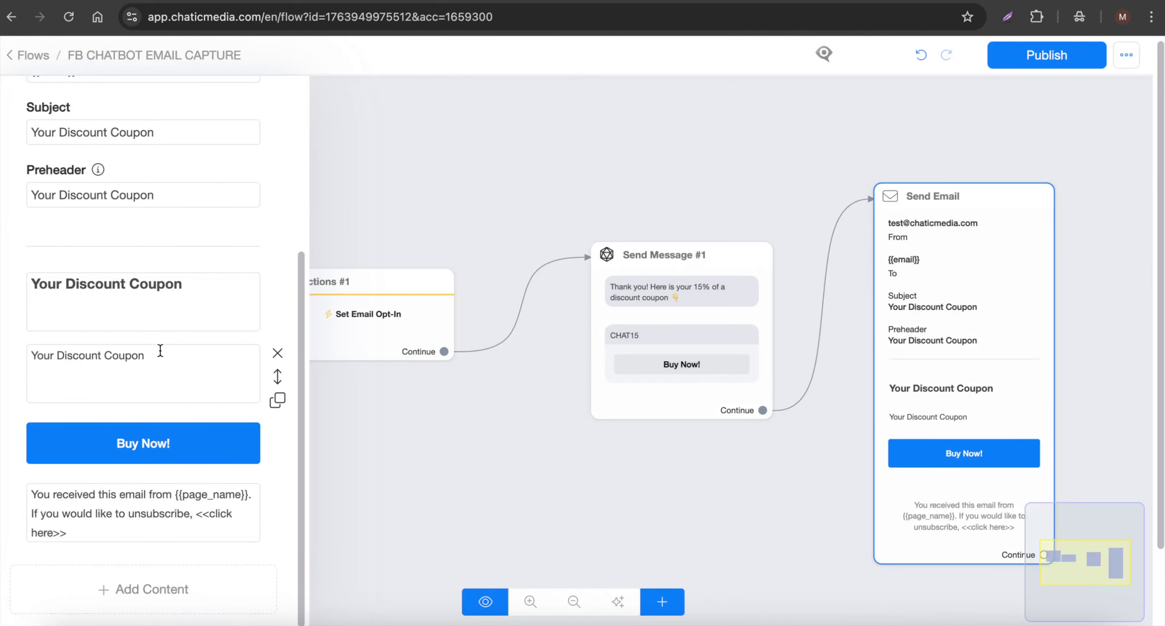
Duplicate the email's headline block and copy the coupon code CHAT15 from Send Message #1
{"action": "left_click", "coordinate": [277, 328]}
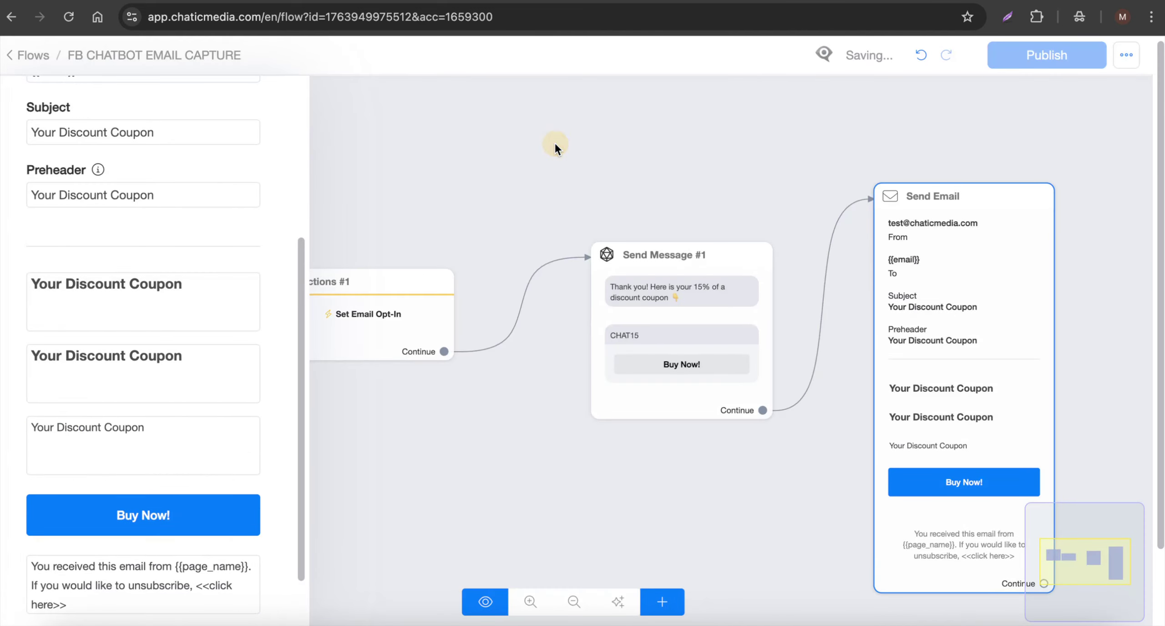
{"action": "left_click", "coordinate": [554, 146]}
{"action": "left_click", "coordinate": [685, 291]}
{"action": "left_click", "coordinate": [71, 407]}
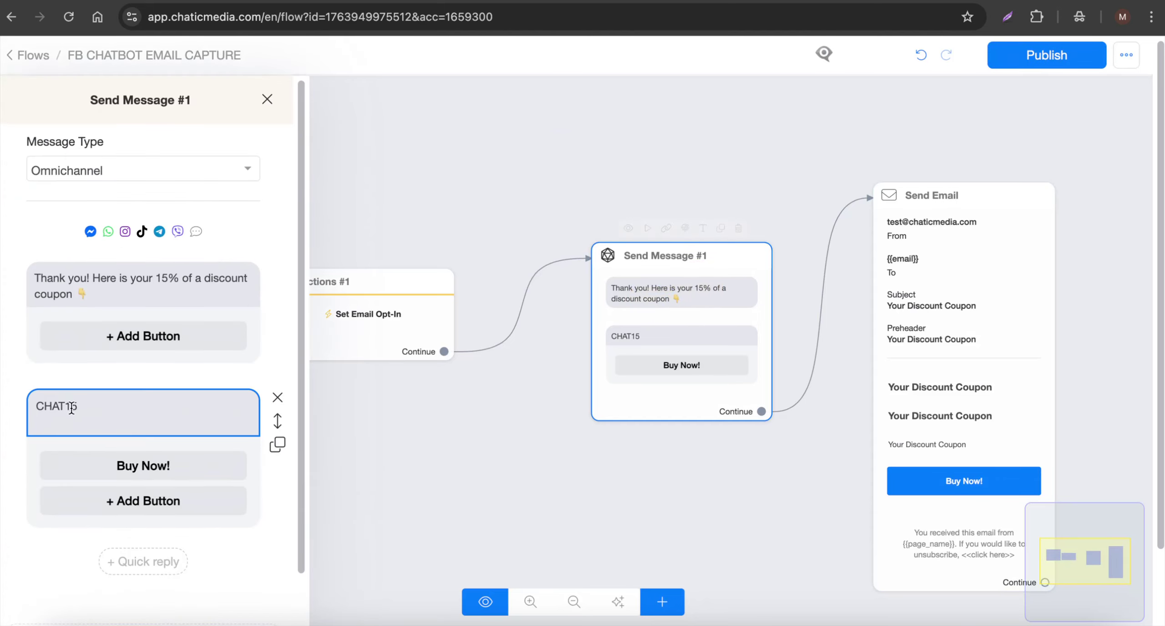
{"action": "left_click_drag", "start_coordinate": [77, 406], "coordinate": [9, 395]}
{"action": "key", "text": "super+c"}
Replace the email's second headline with the copied code CHAT15 and delete the body text block below it
{"action": "left_click", "coordinate": [527, 154]}
{"action": "left_click", "coordinate": [932, 341]}
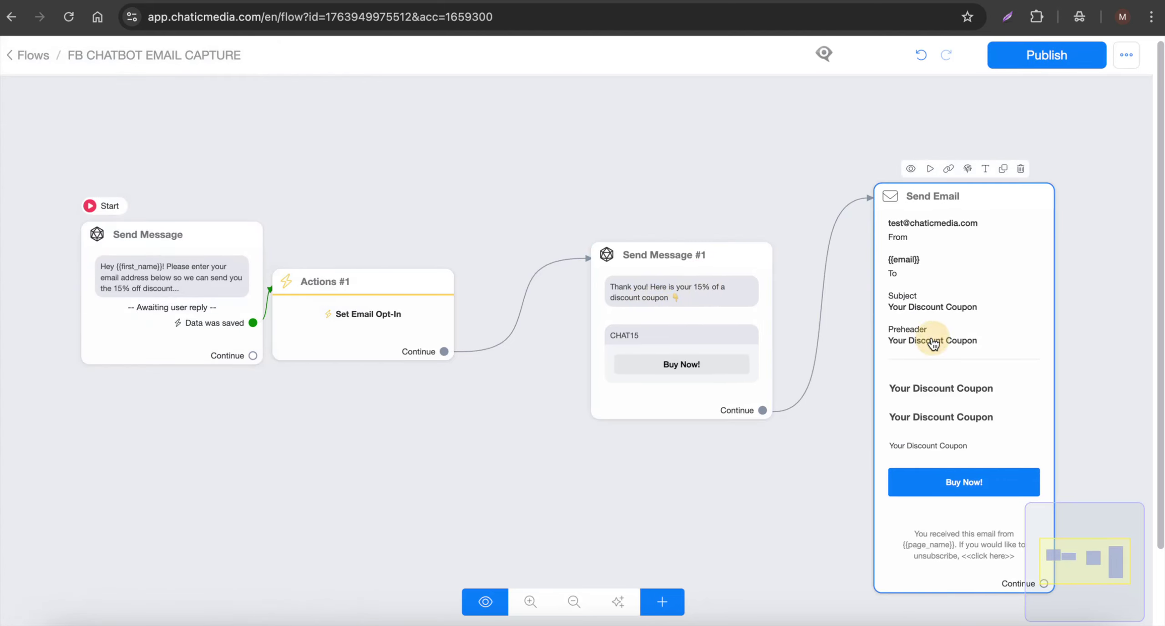
{"action": "scroll", "coordinate": [153, 491], "scroll_direction": "down", "scroll_amount": 4}
{"action": "left_click", "coordinate": [125, 469]}
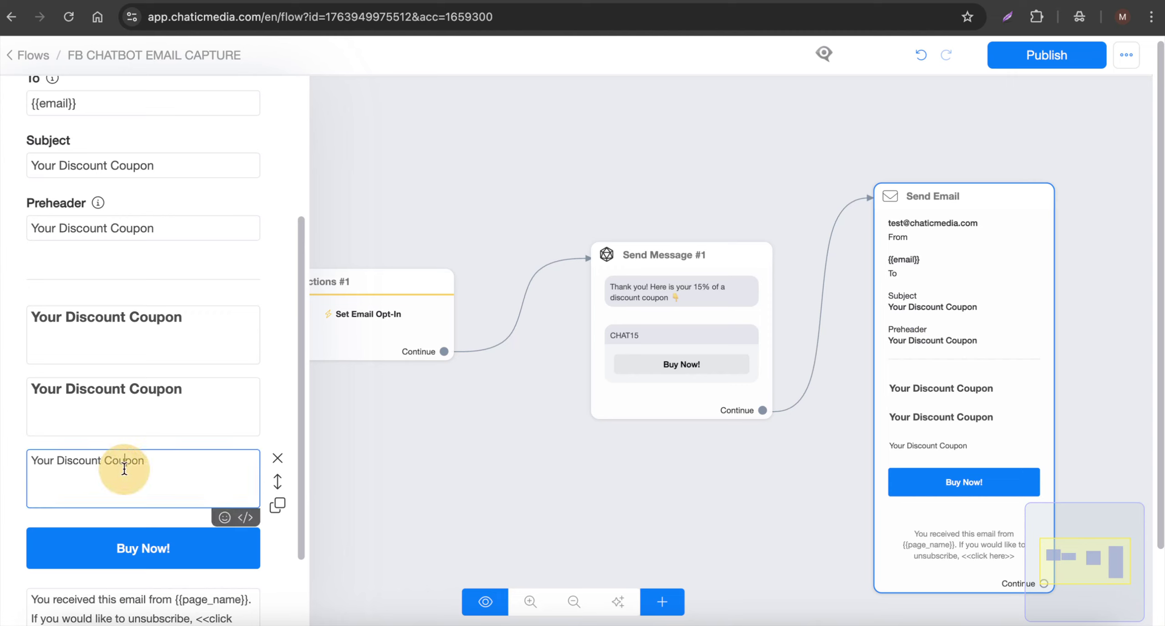
{"action": "left_click", "coordinate": [162, 405]}
{"action": "key", "text": "super+a"}
{"action": "key", "text": "super+v"}
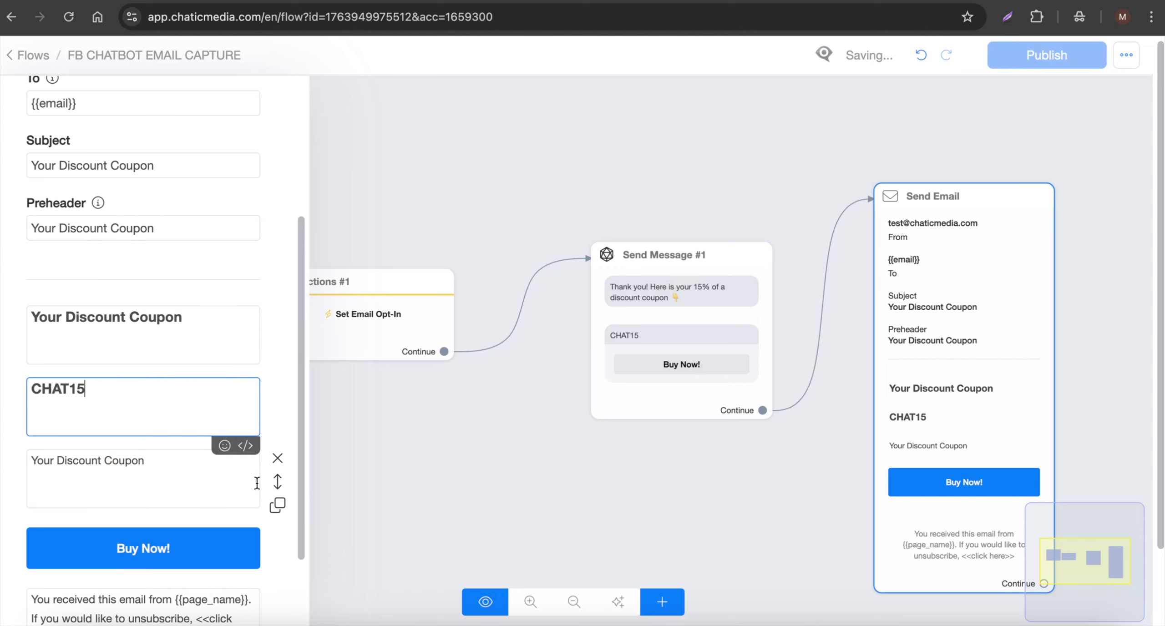
{"action": "left_click", "coordinate": [277, 458]}
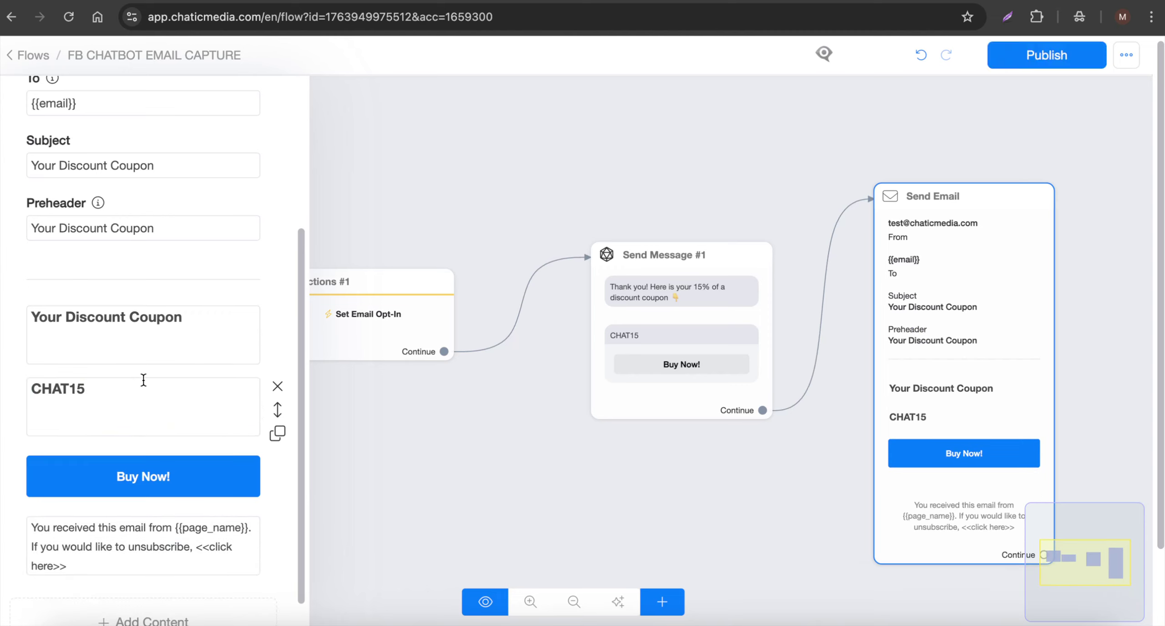
Publish the email capture flow and return to the list of flows
{"action": "left_click", "coordinate": [529, 173]}
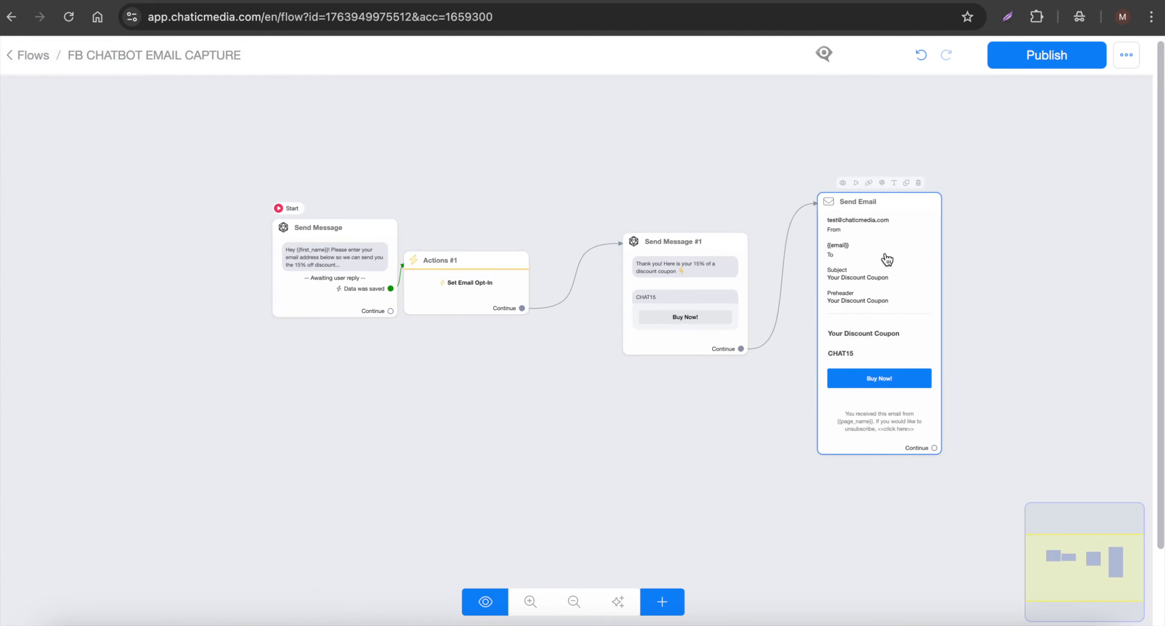
{"action": "scroll", "coordinate": [886, 259], "scroll_direction": "up", "scroll_amount": 3}
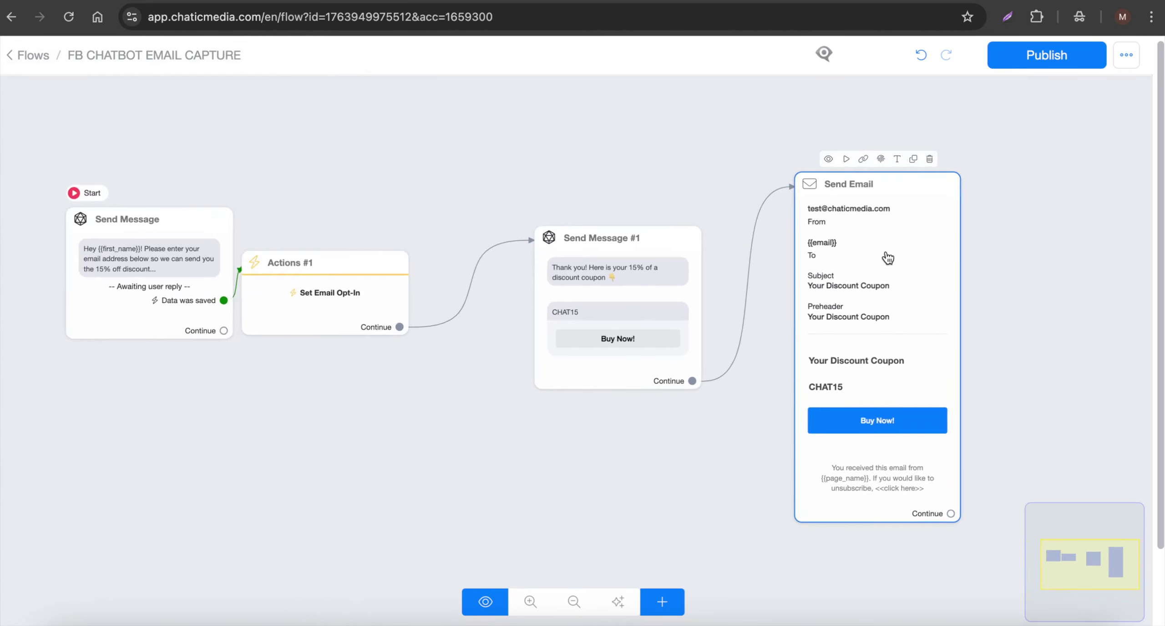
{"action": "left_click", "coordinate": [1049, 68]}
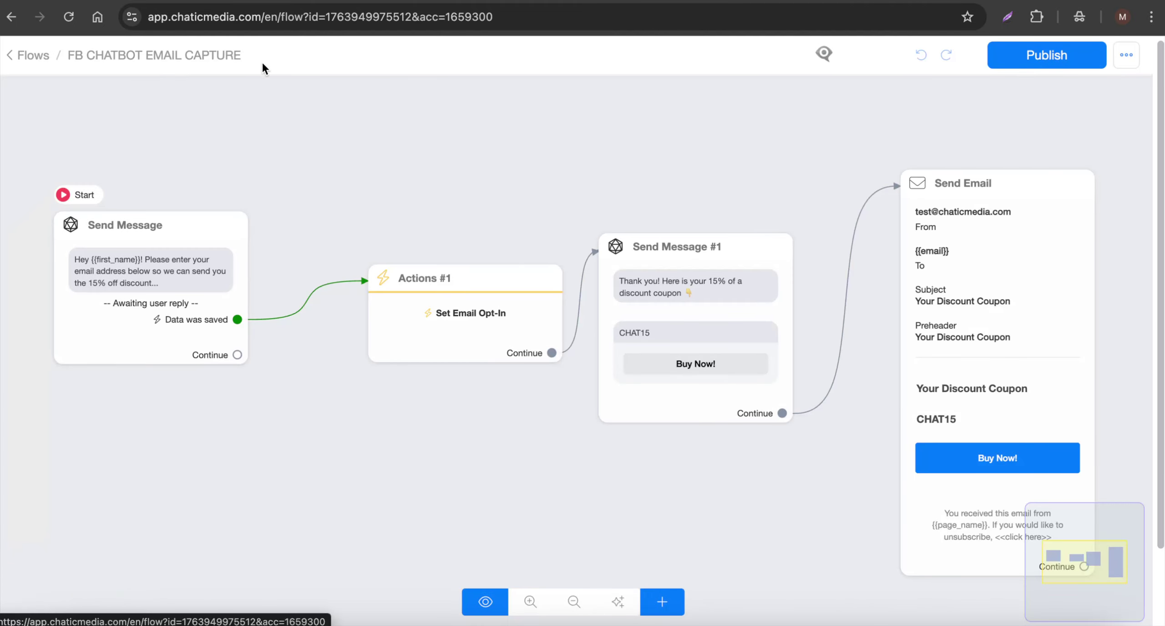
{"action": "left_click", "coordinate": [30, 56]}
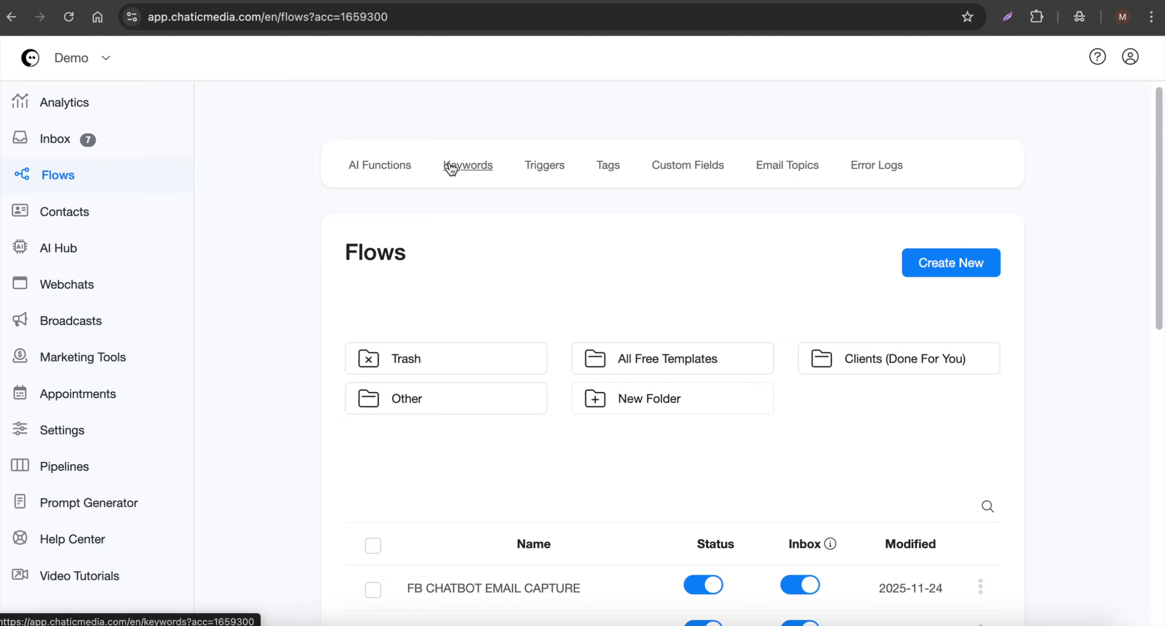
Create a new Facebook comment automation named "FB Discount" from the marketing tools
{"action": "left_click", "coordinate": [73, 364]}
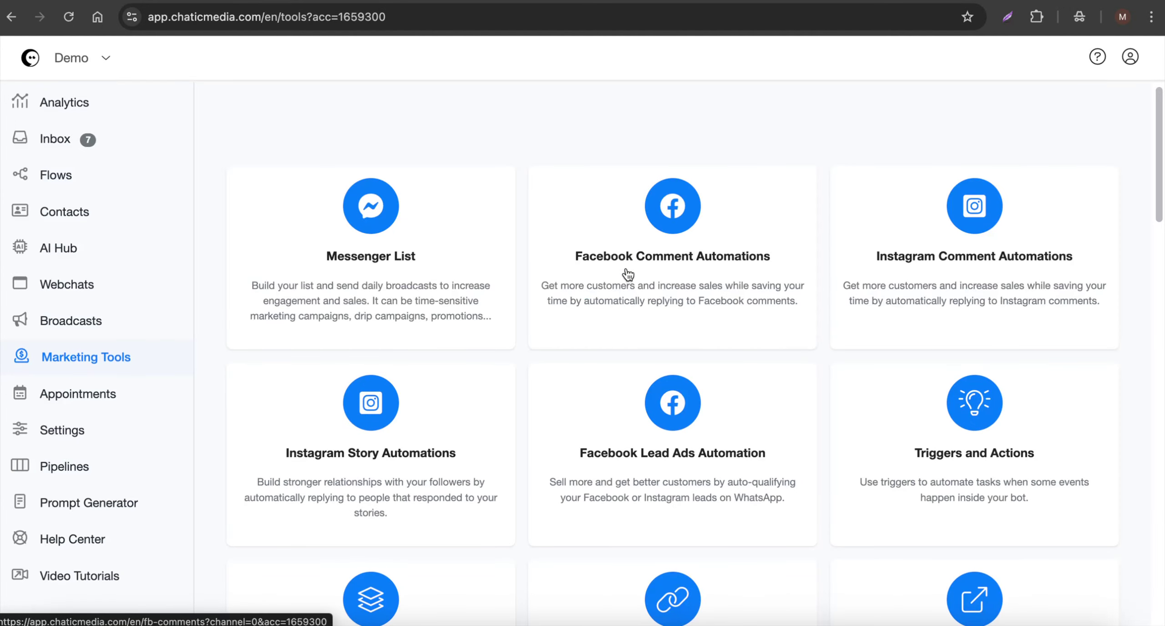
{"action": "left_click", "coordinate": [627, 270]}
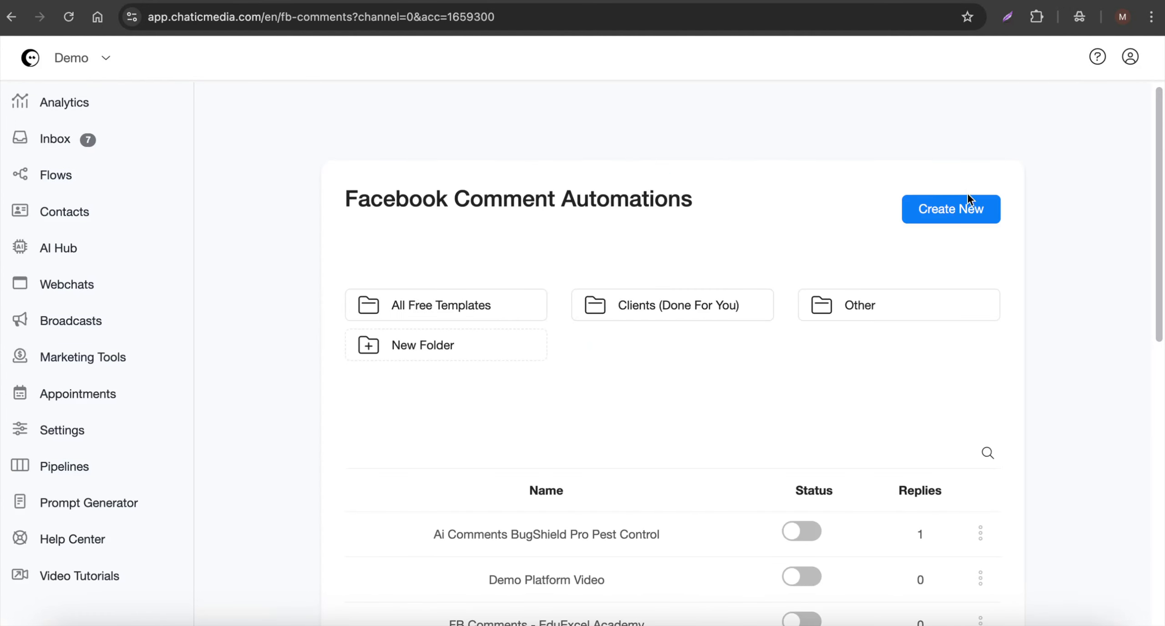
{"action": "left_click", "coordinate": [967, 200]}
{"action": "left_click", "coordinate": [489, 141]}
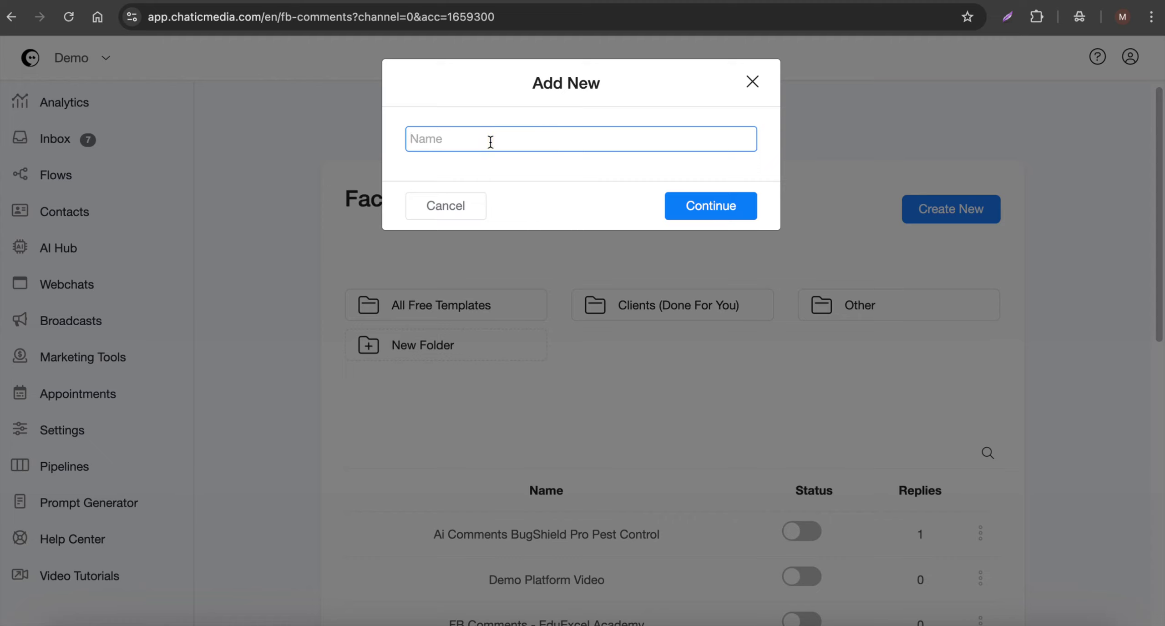
{"action": "type", "text": "FB Discount"}
{"action": "key", "text": "Return"}
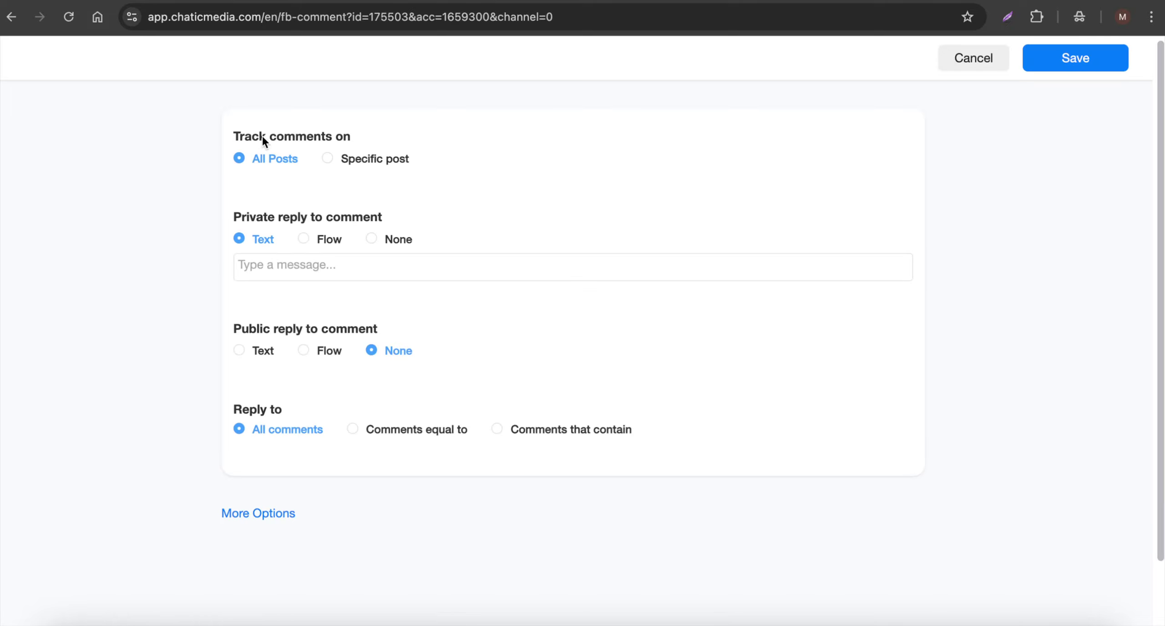
Track comments on all posts and use the flow FB CHATBOT EMAIL CAPTURE as the private reply
{"action": "left_click", "coordinate": [360, 162]}
{"action": "left_click", "coordinate": [249, 158]}
{"action": "left_click_drag", "start_coordinate": [226, 211], "coordinate": [377, 207]}
{"action": "left_click", "coordinate": [328, 241]}
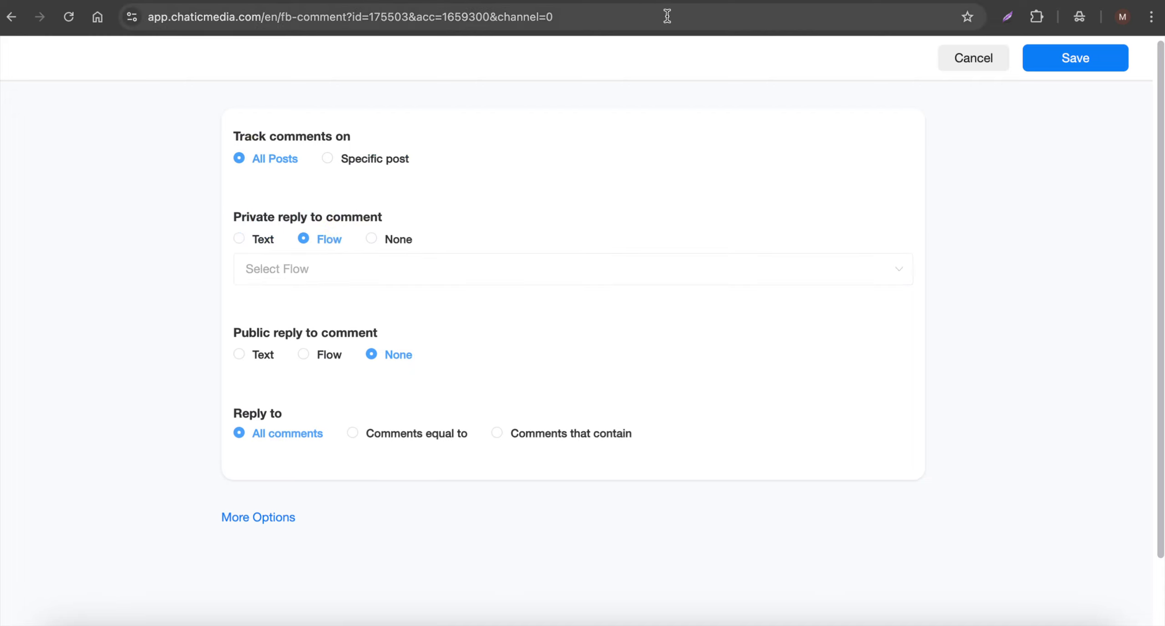
{"action": "left_click", "coordinate": [361, 258]}
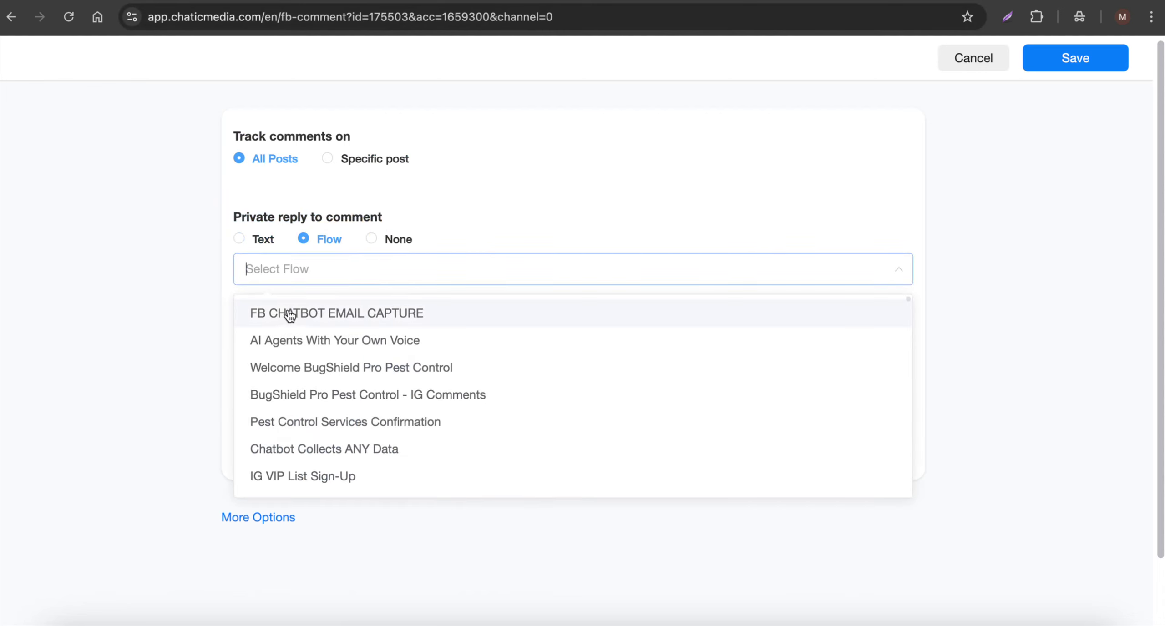
{"action": "left_click", "coordinate": [320, 313]}
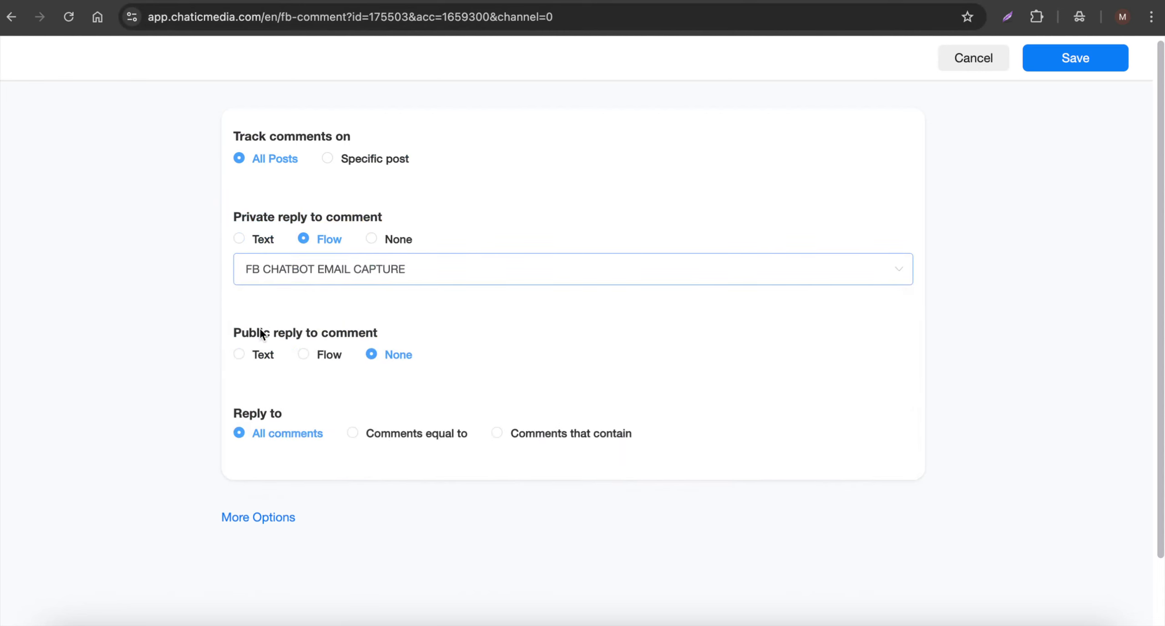
Set the public reply to text with two variants, "Sent you A DM!" and "DM sent!"
{"action": "left_click_drag", "start_coordinate": [234, 333], "coordinate": [395, 327]}
{"action": "left_click", "coordinate": [249, 361]}
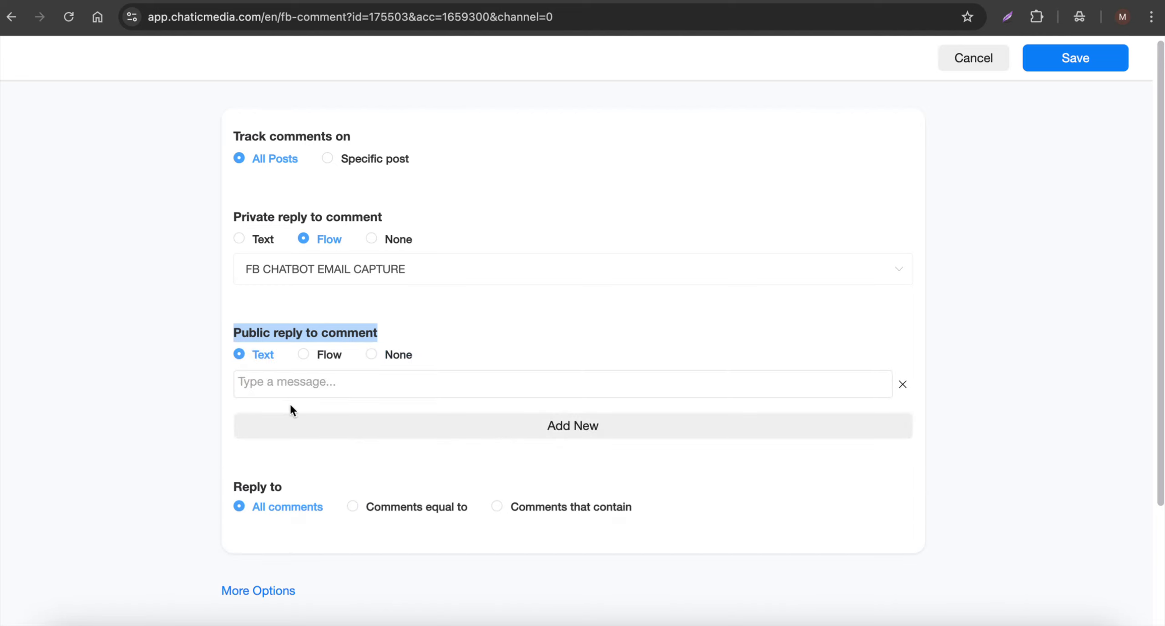
{"action": "left_click", "coordinate": [304, 386]}
{"action": "type", "text": "Sent"}
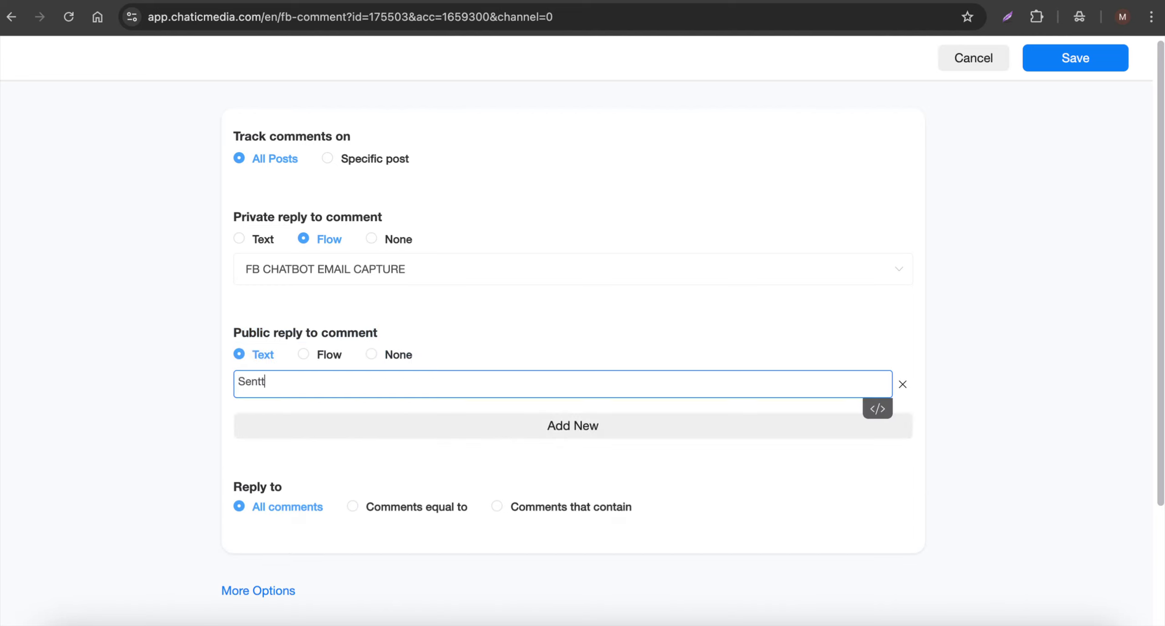
{"action": "type", "text": " you A DM!"}
{"action": "left_click", "coordinate": [356, 427]}
{"action": "type", "text": "DM sent!"}
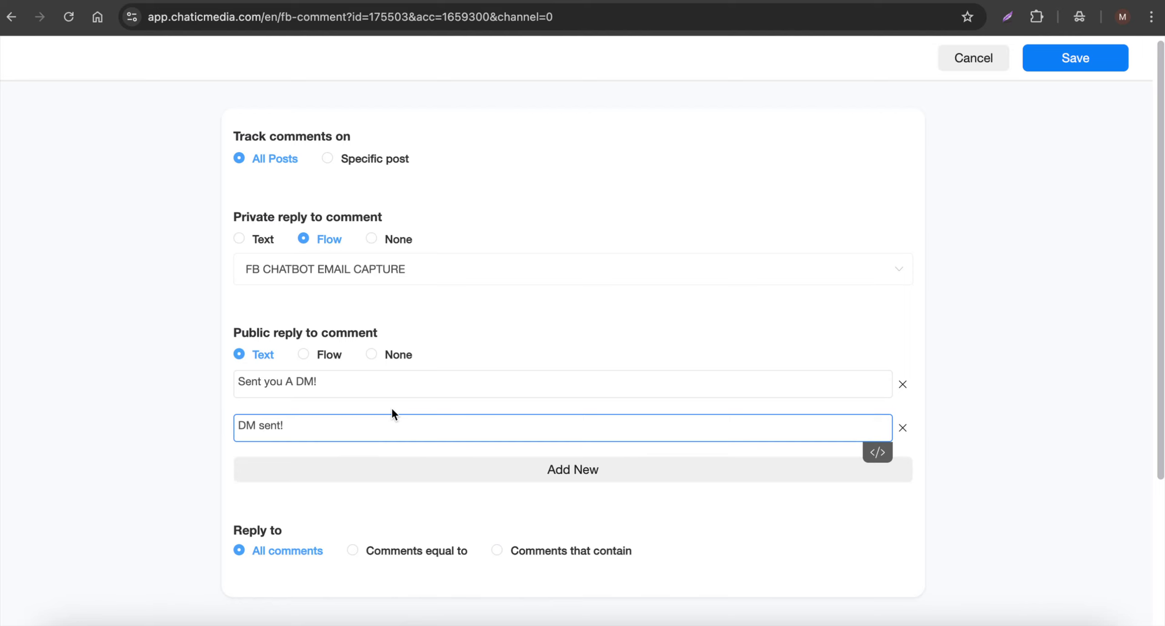
Restrict replies to comments equal to the keyword "discount"
{"action": "scroll", "coordinate": [385, 410], "scroll_direction": "down", "scroll_amount": 3}
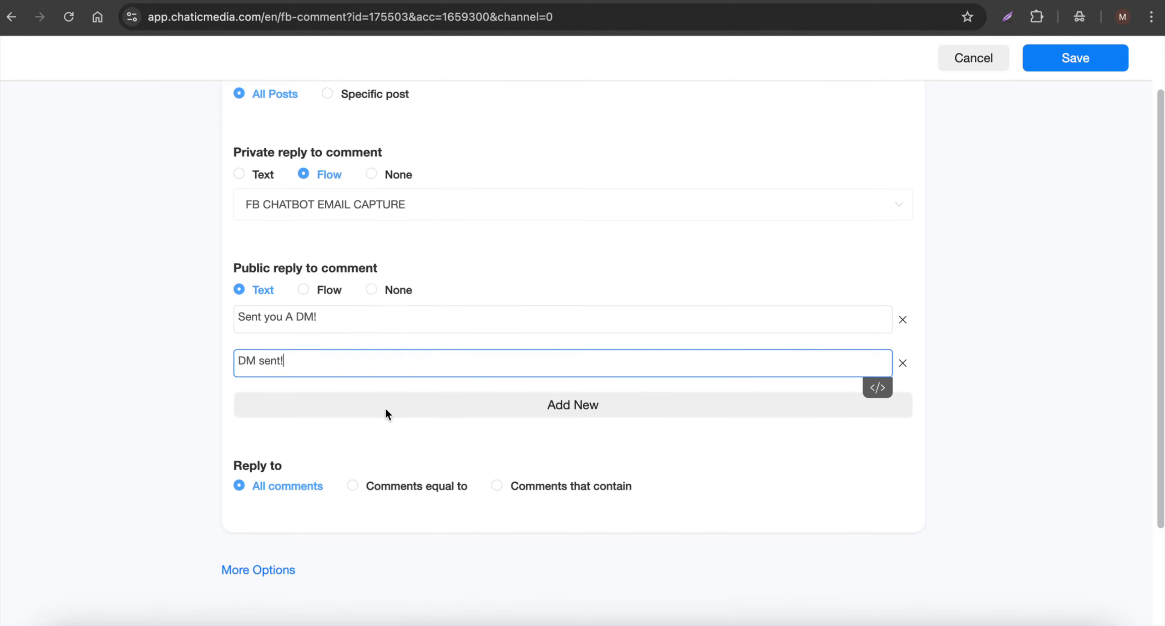
{"action": "left_click", "coordinate": [378, 492]}
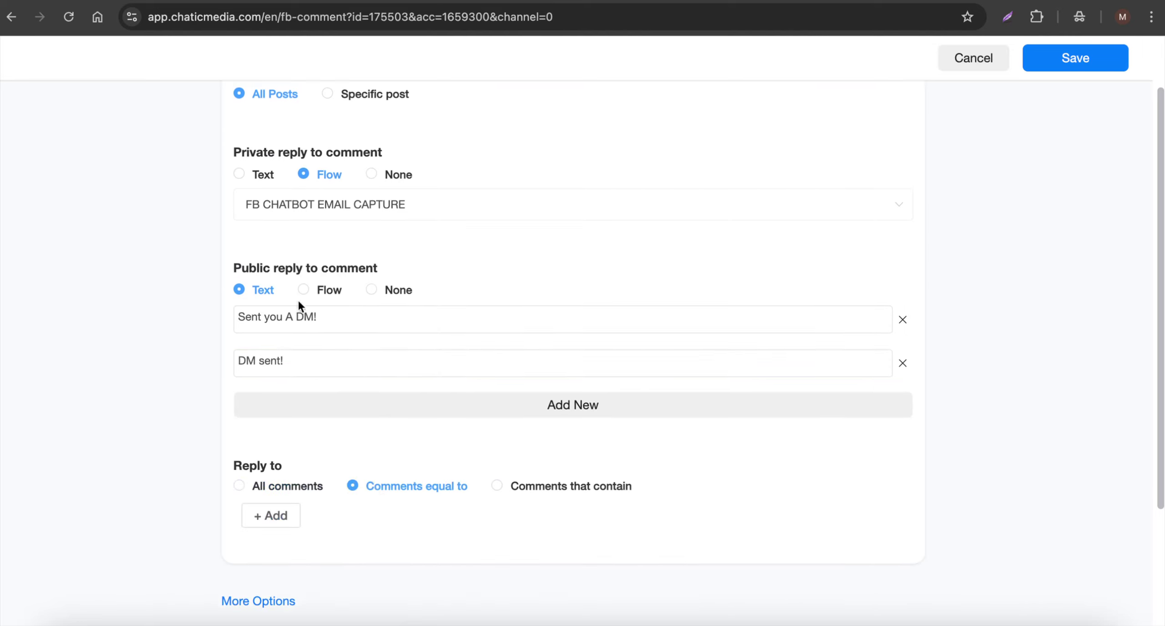
{"action": "left_click", "coordinate": [278, 517]}
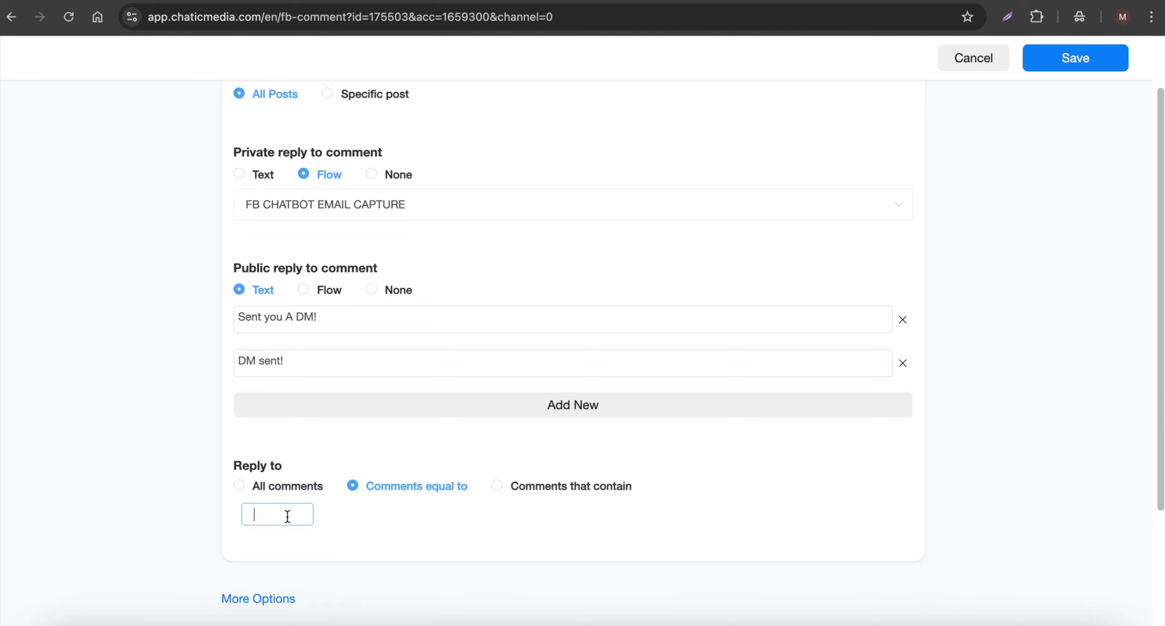
{"action": "type", "text": "discount"}
{"action": "key", "text": "Return"}
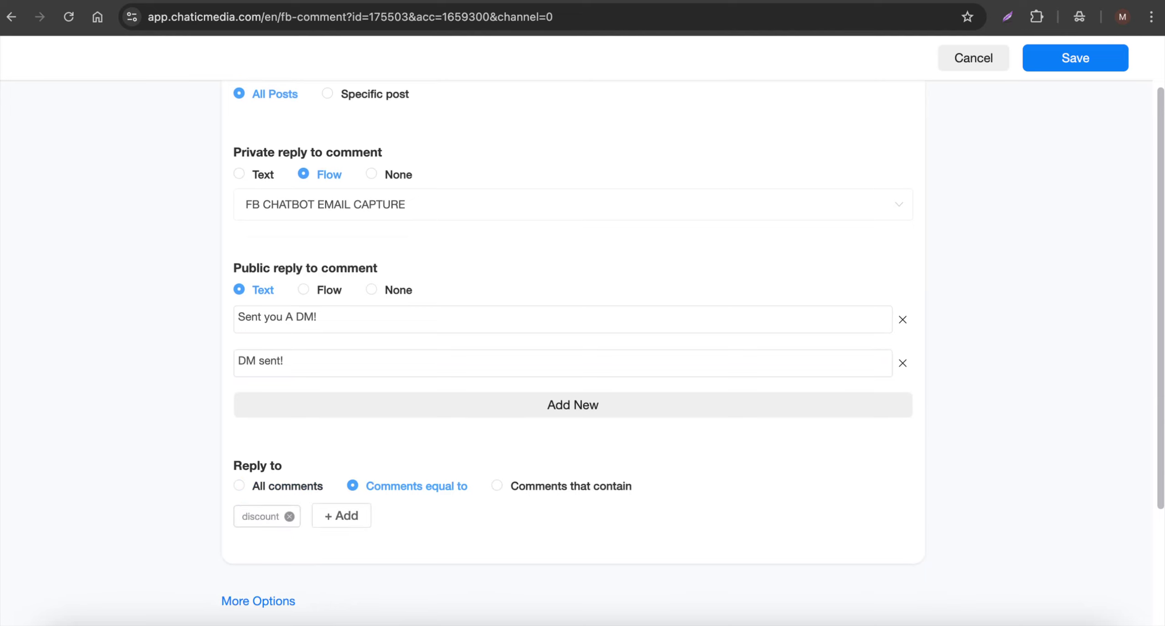
Examine the automation's additional options, including keyword exclusions, reply rules and the available reply delays
{"action": "scroll", "coordinate": [245, 520], "scroll_direction": "down", "scroll_amount": 4}
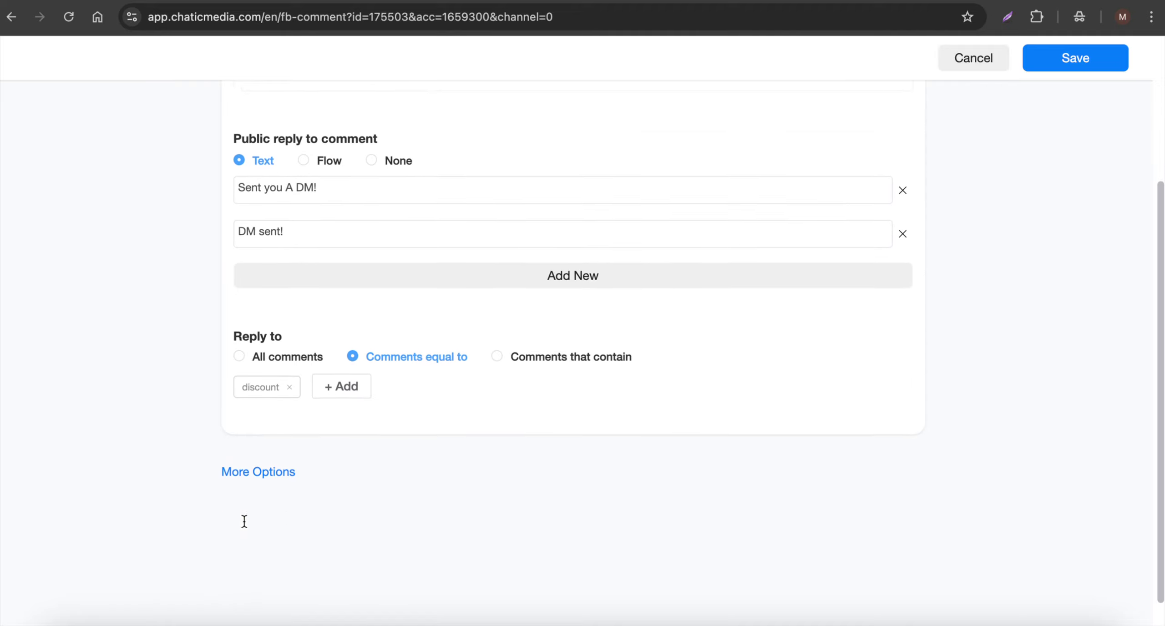
{"action": "left_click", "coordinate": [284, 442]}
{"action": "scroll", "coordinate": [536, 364], "scroll_direction": "down", "scroll_amount": 5}
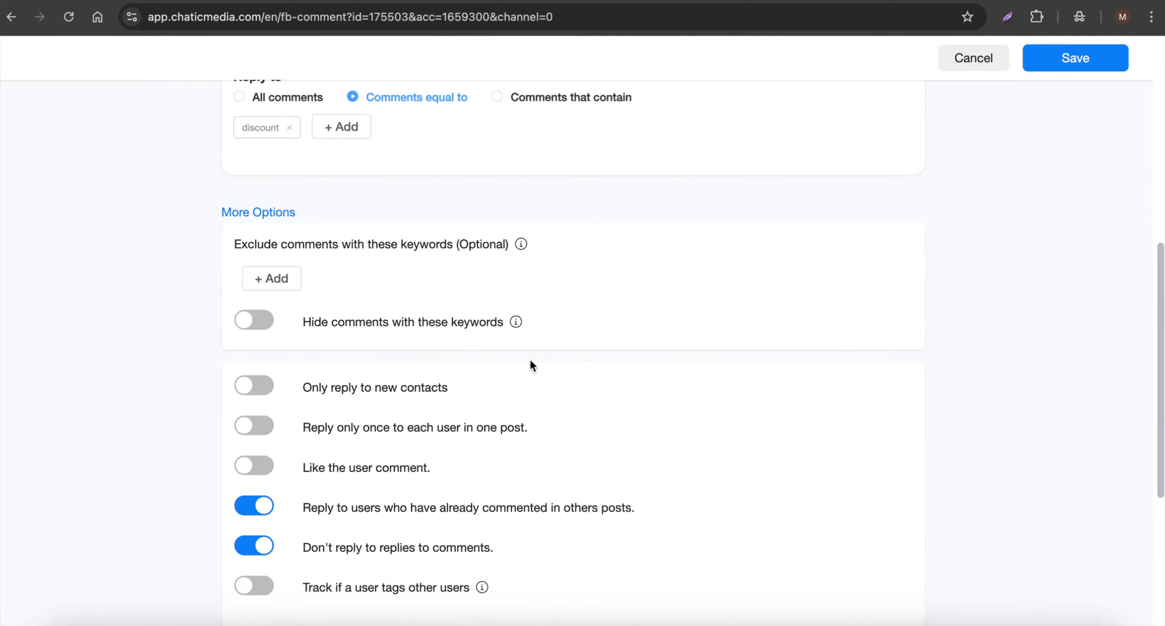
{"action": "scroll", "coordinate": [530, 367], "scroll_direction": "down", "scroll_amount": 5}
{"action": "left_click", "coordinate": [314, 499]}
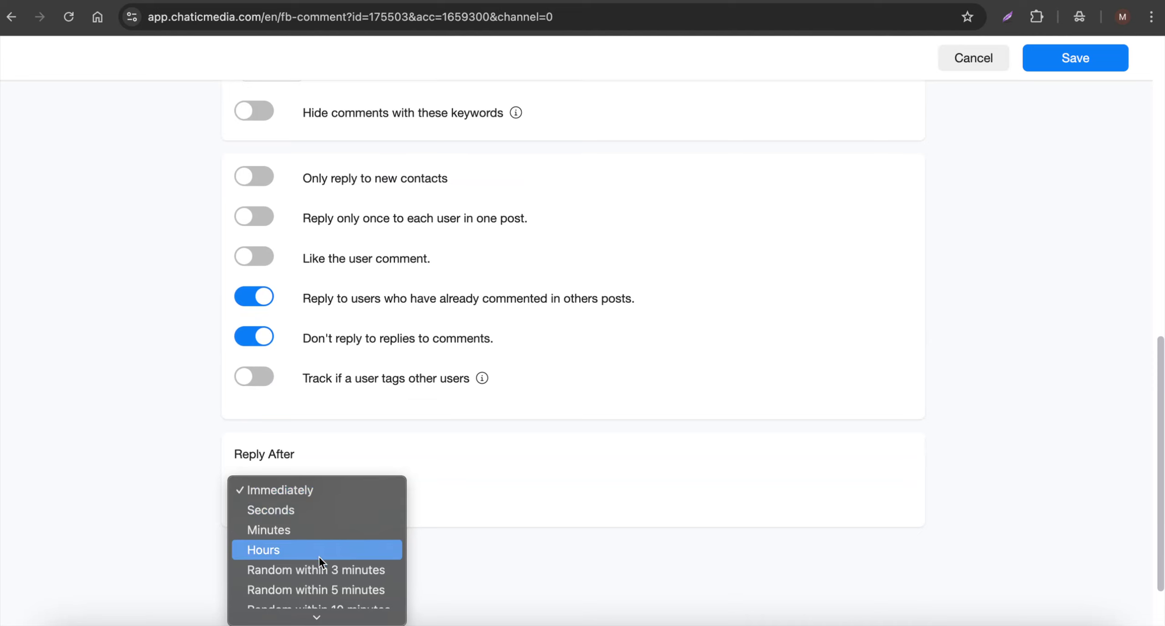
{"action": "scroll", "coordinate": [320, 553], "scroll_direction": "down", "scroll_amount": 3}
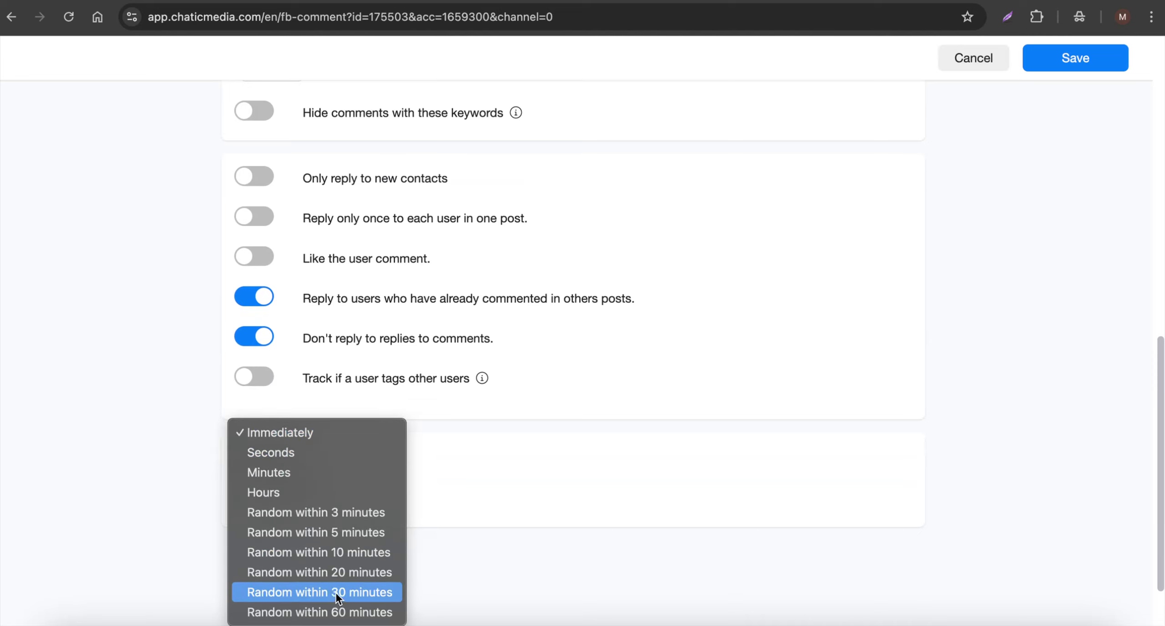
{"action": "left_click", "coordinate": [212, 475]}
Save the FB Discount comment automation
{"action": "scroll", "coordinate": [512, 468], "scroll_direction": "up", "scroll_amount": 10}
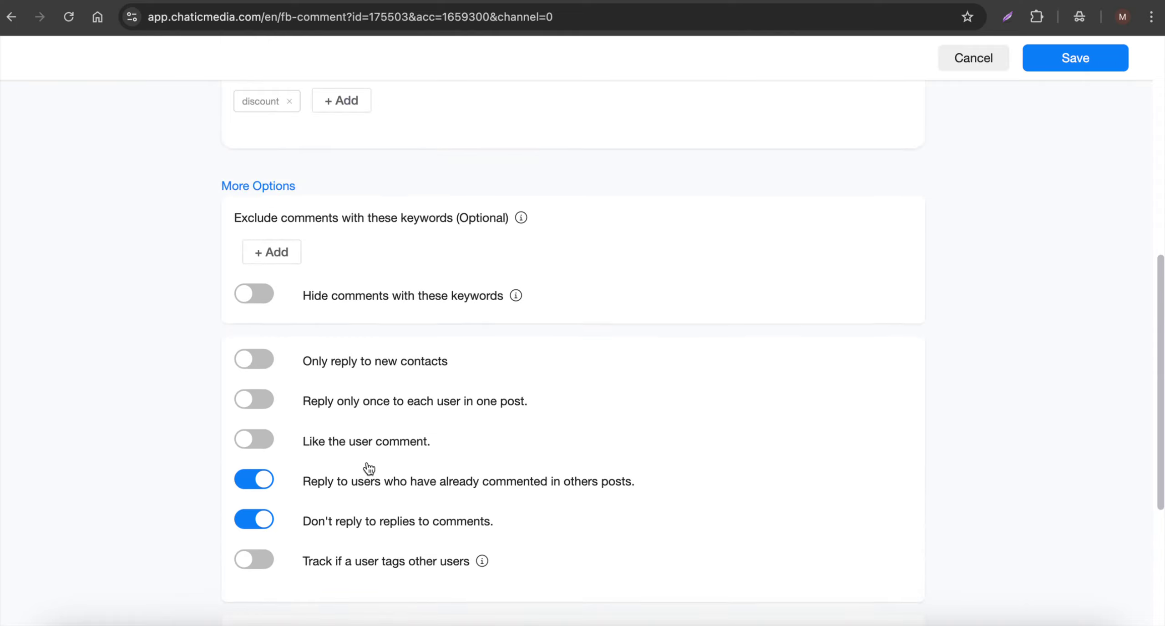
{"action": "left_click", "coordinate": [1083, 64]}
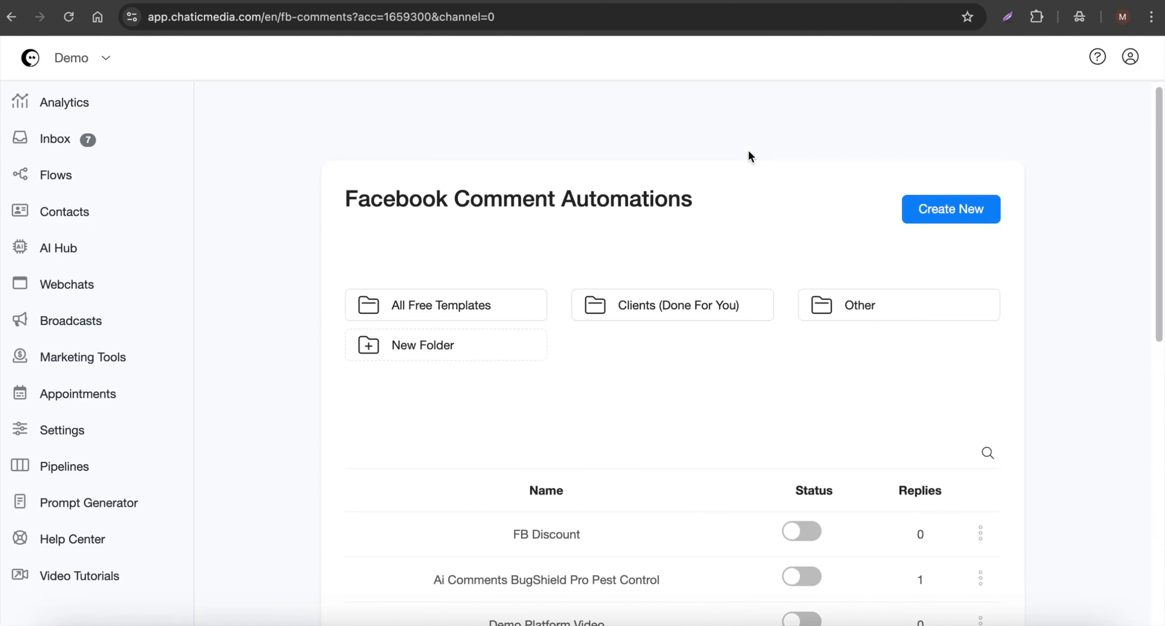
Turn on the FB Discount comment automation and view the Messenger channel's test link
{"action": "left_click", "coordinate": [802, 536]}
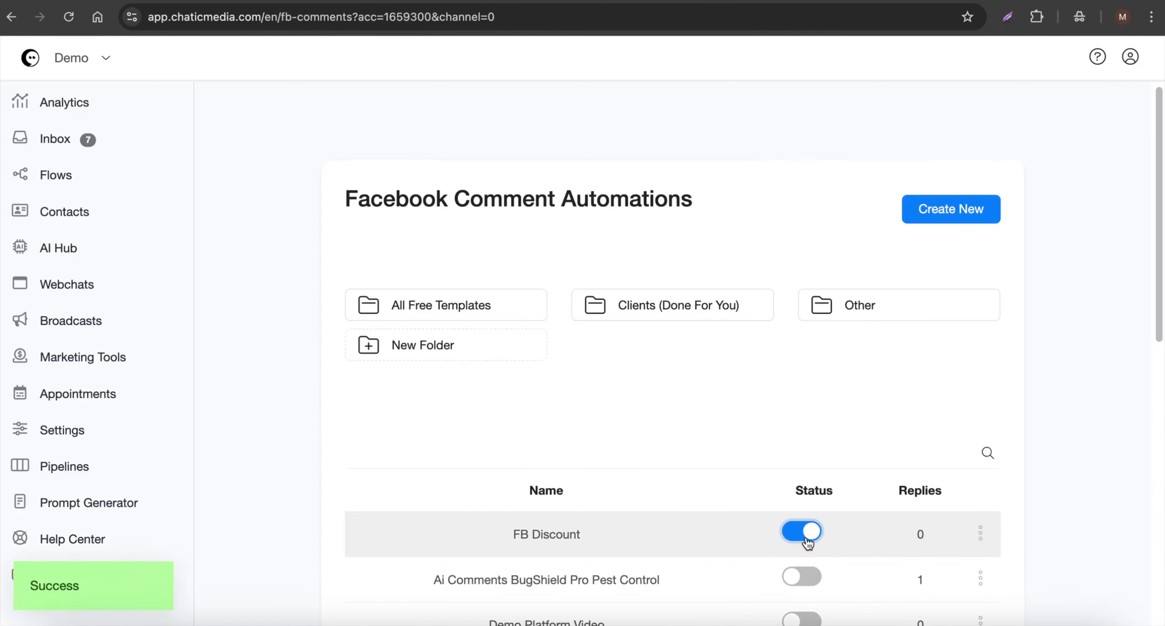
{"action": "left_click", "coordinate": [40, 104]}
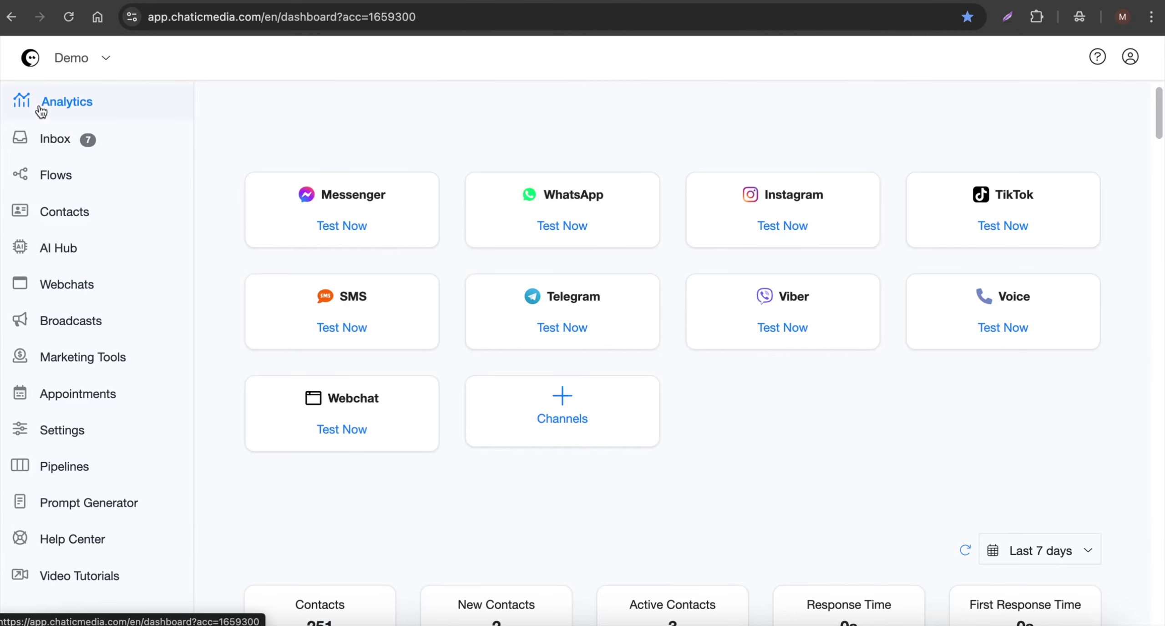
{"action": "left_click", "coordinate": [346, 226]}
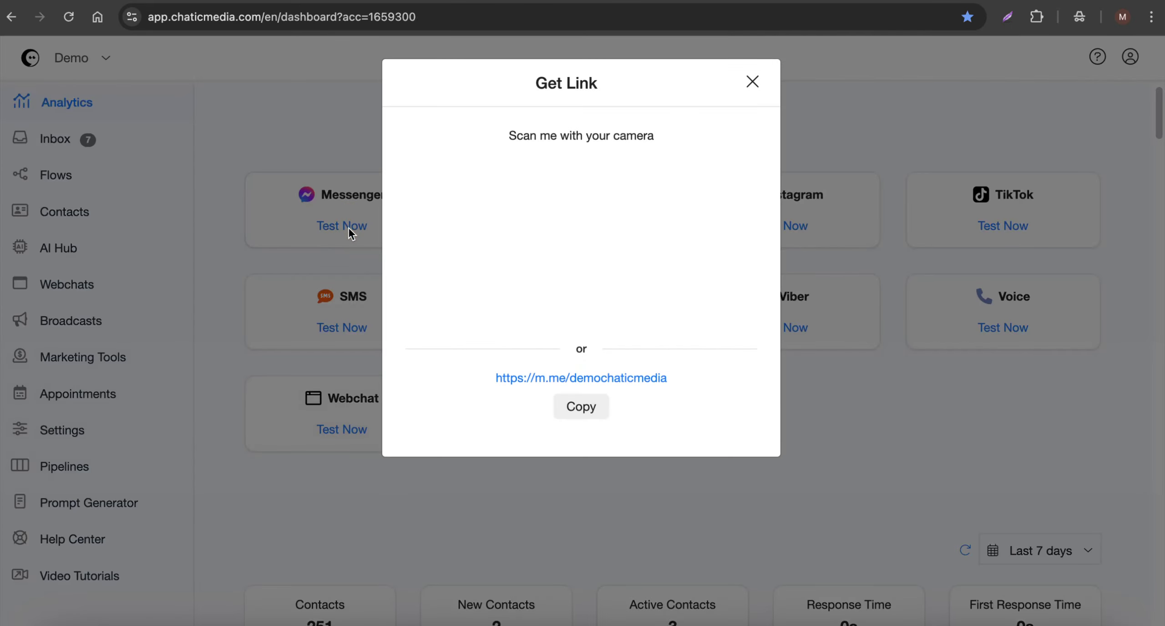
{"action": "left_click", "coordinate": [753, 82]}
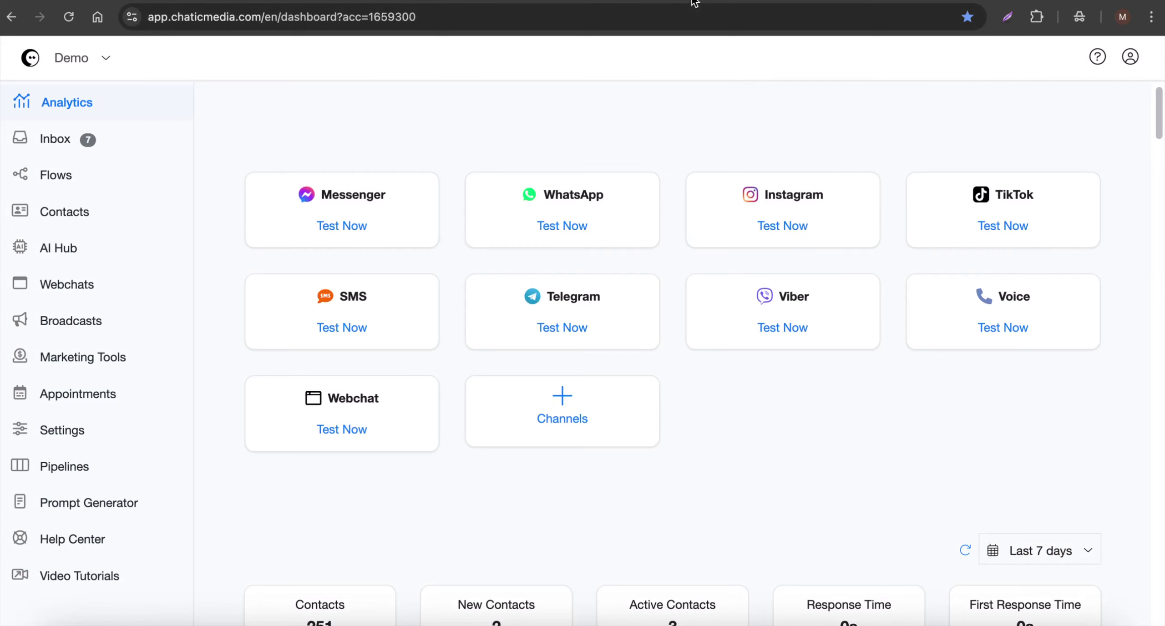
Switch to the Demo - Chatic Media Facebook page and open the pink test post for commenting
{"action": "left_click", "coordinate": [53, 173]}
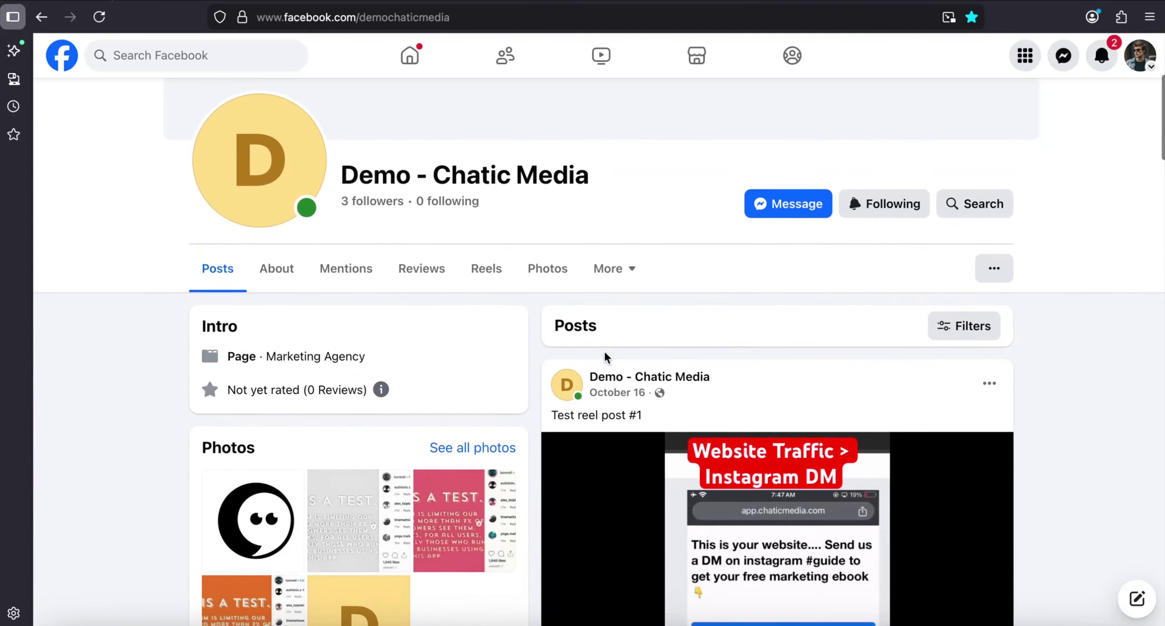
{"action": "scroll", "coordinate": [604, 357], "scroll_direction": "down", "scroll_amount": 5}
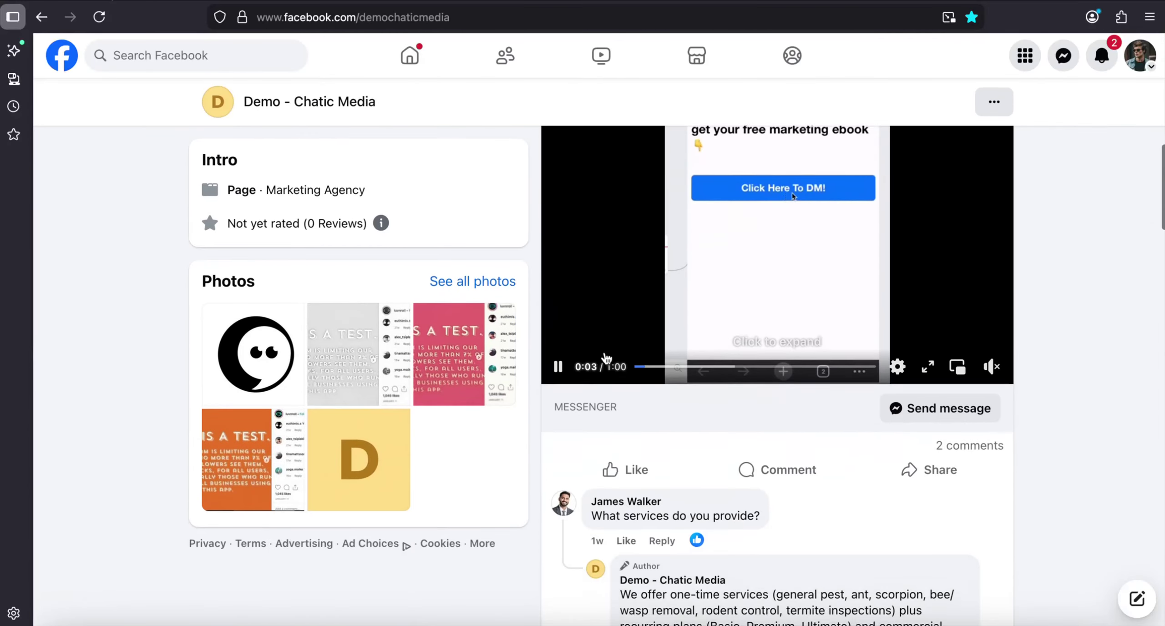
{"action": "scroll", "coordinate": [606, 358], "scroll_direction": "down", "scroll_amount": 20}
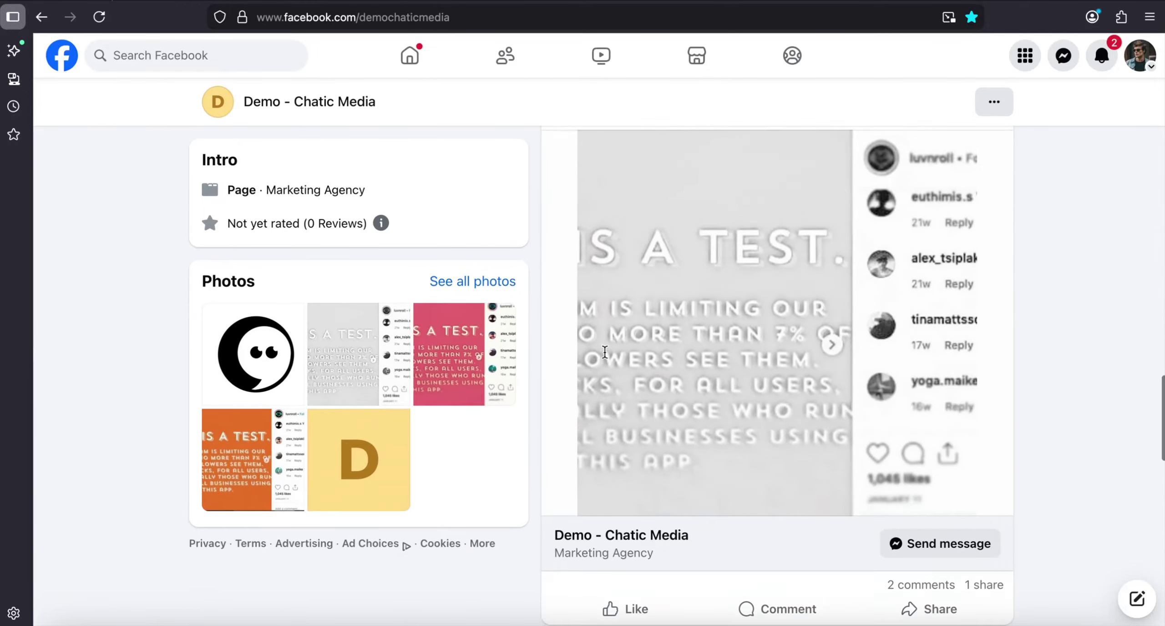
{"action": "scroll", "coordinate": [604, 351], "scroll_direction": "down", "scroll_amount": 7}
{"action": "scroll", "coordinate": [710, 387], "scroll_direction": "down", "scroll_amount": 12}
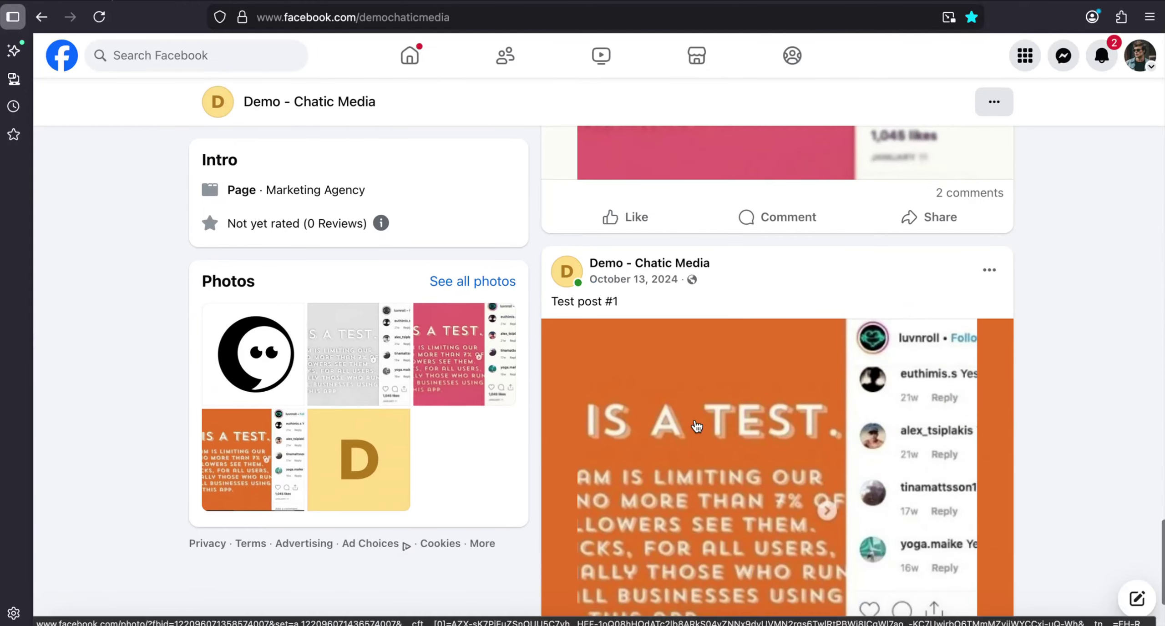
{"action": "scroll", "coordinate": [696, 426], "scroll_direction": "up", "scroll_amount": 3}
{"action": "left_click", "coordinate": [760, 369]}
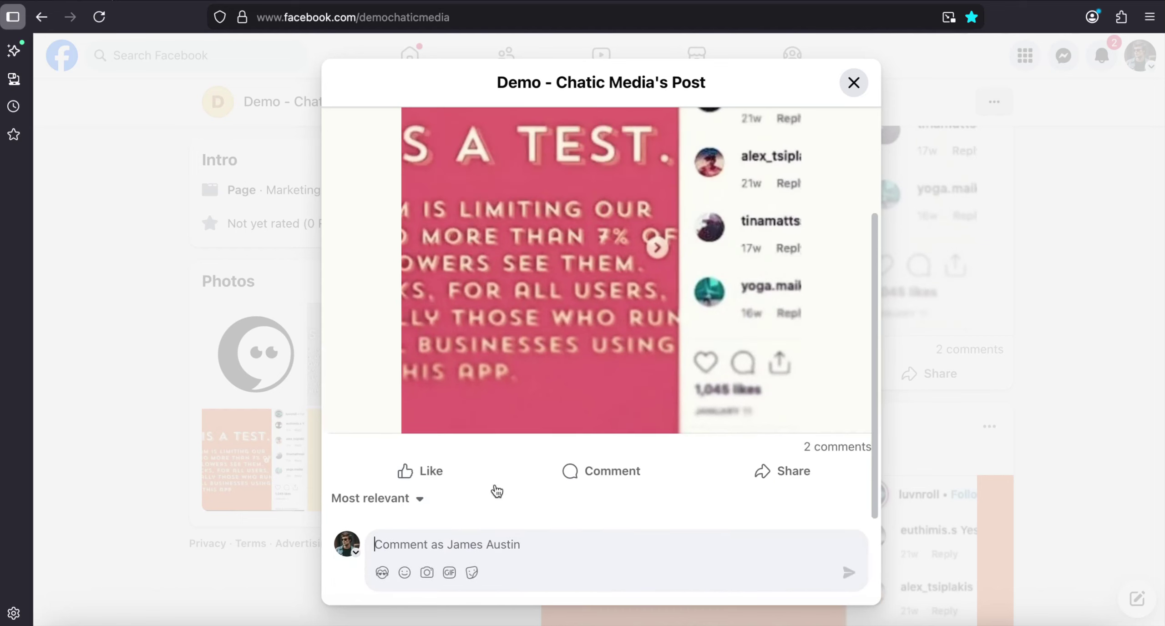
Post the comment "discount" on the test post and close the post
{"action": "type", "text": "discou"}
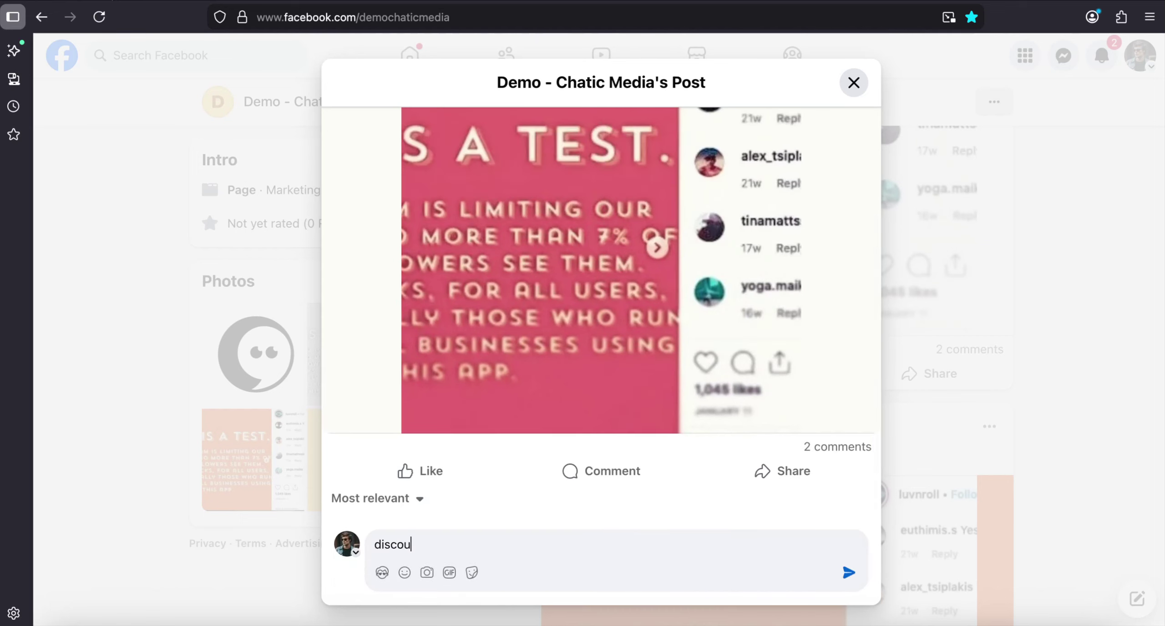
{"action": "type", "text": "nt"}
{"action": "key", "text": "Return"}
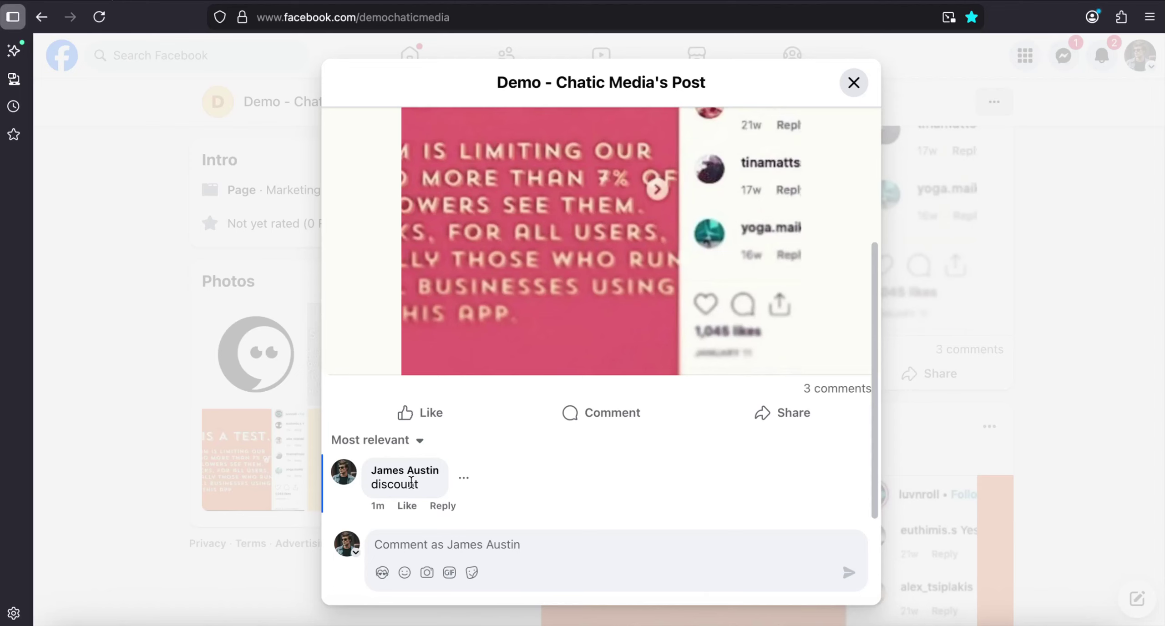
{"action": "left_click", "coordinate": [886, 446]}
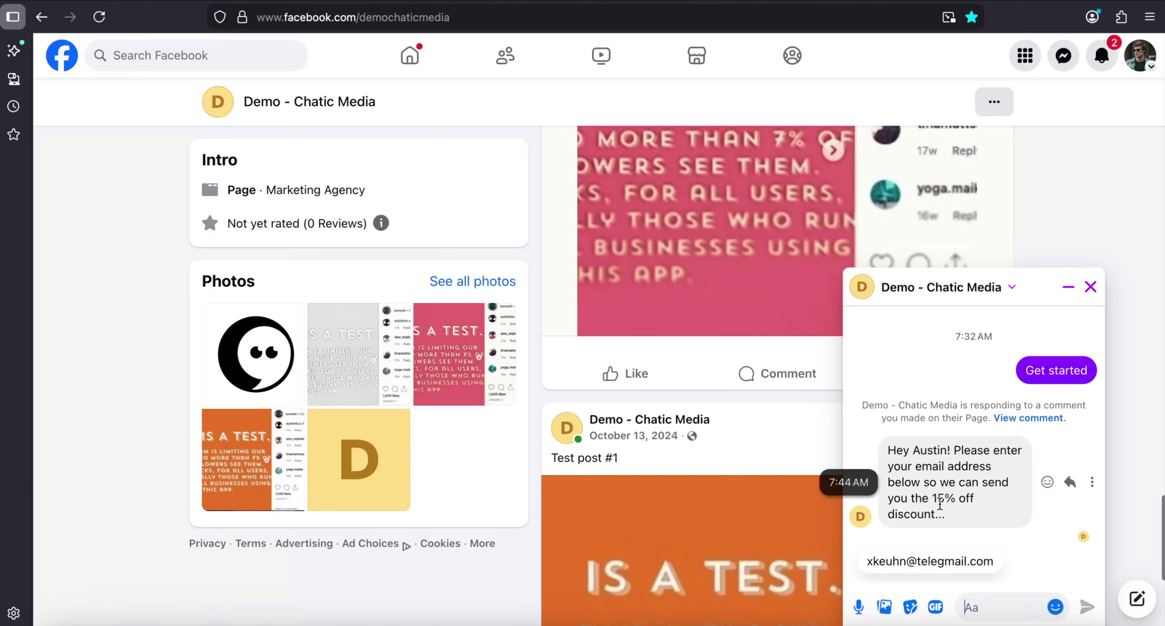
Read the bot's email request in the chat and reply with the temporary email address copied from Temp Mail
{"action": "left_click_drag", "start_coordinate": [979, 520], "coordinate": [871, 441]}
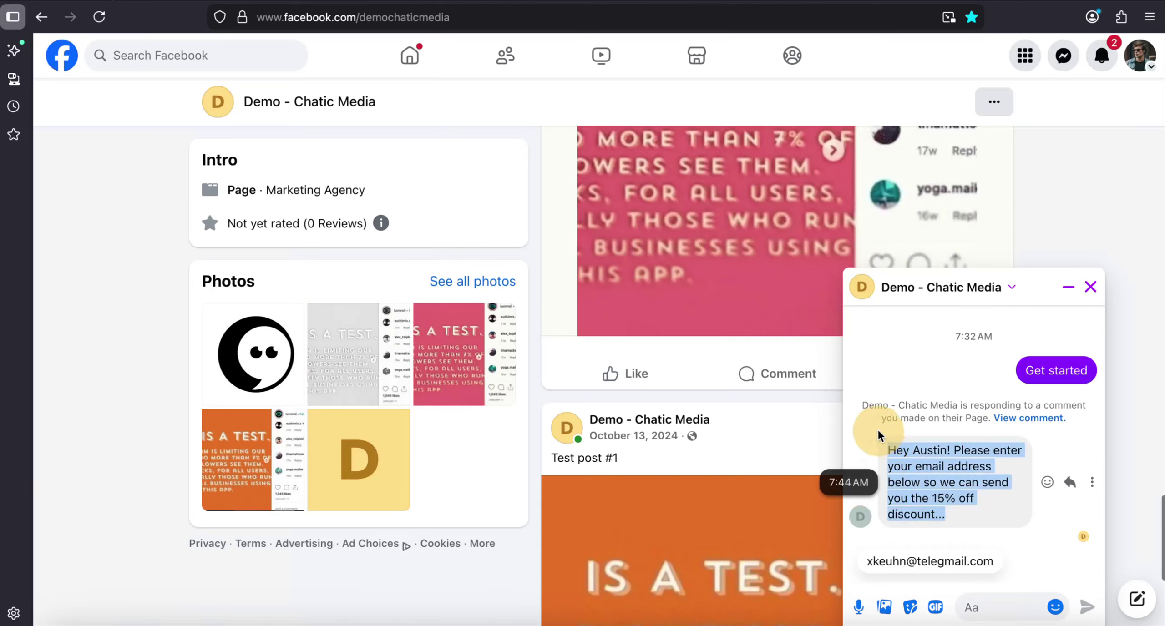
{"action": "left_click", "coordinate": [1019, 537]}
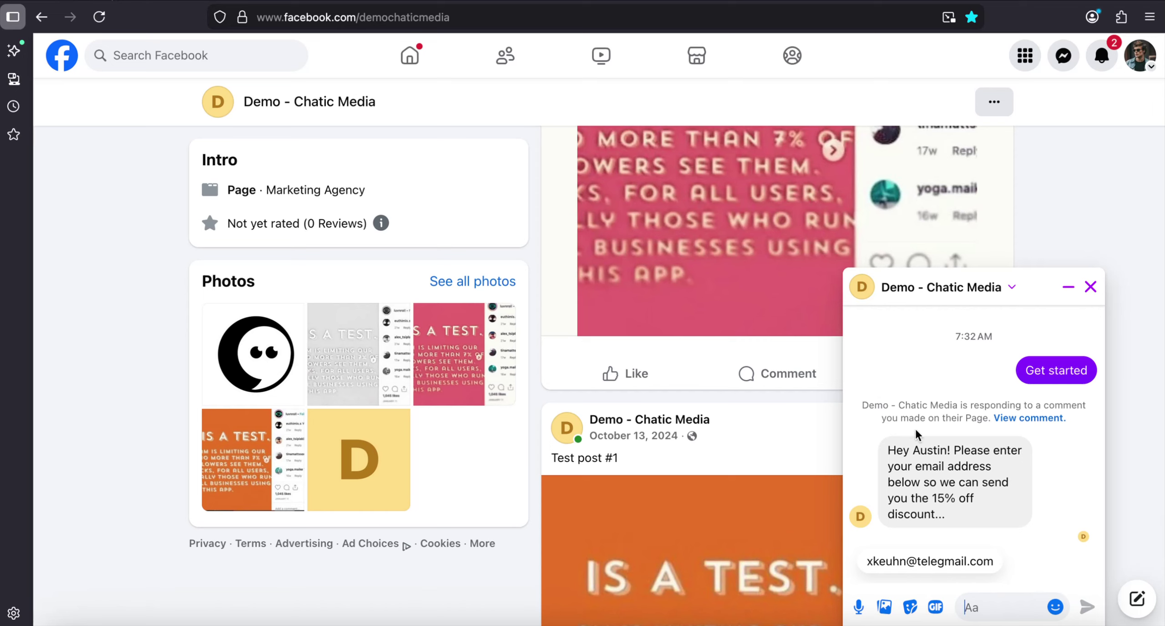
{"action": "left_click", "coordinate": [361, 2]}
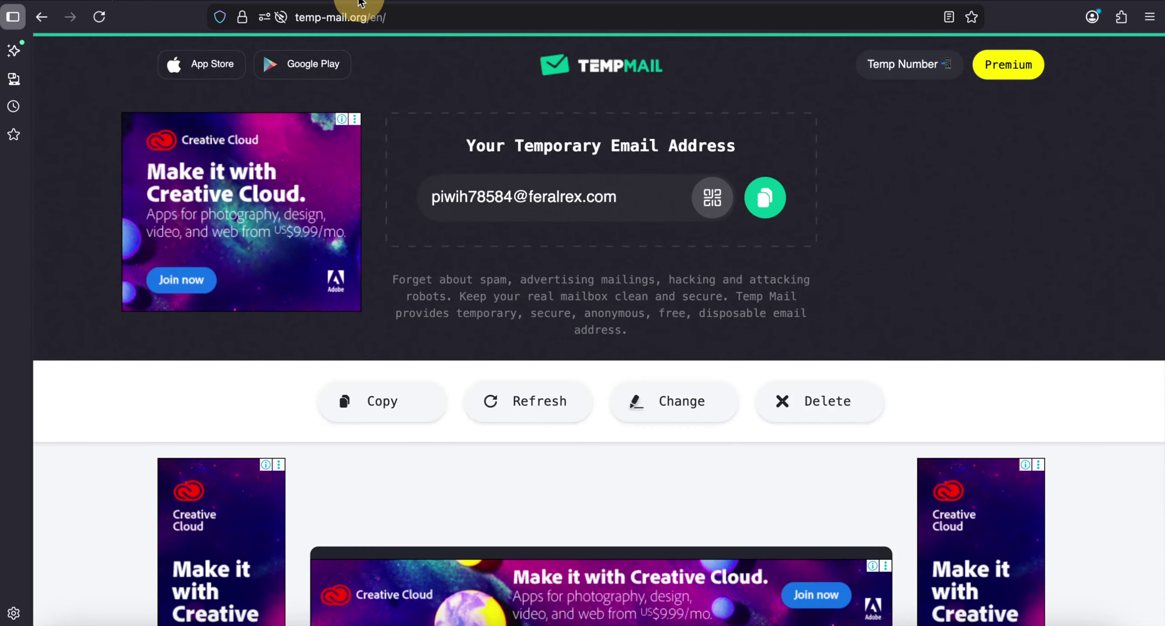
{"action": "left_click", "coordinate": [761, 200]}
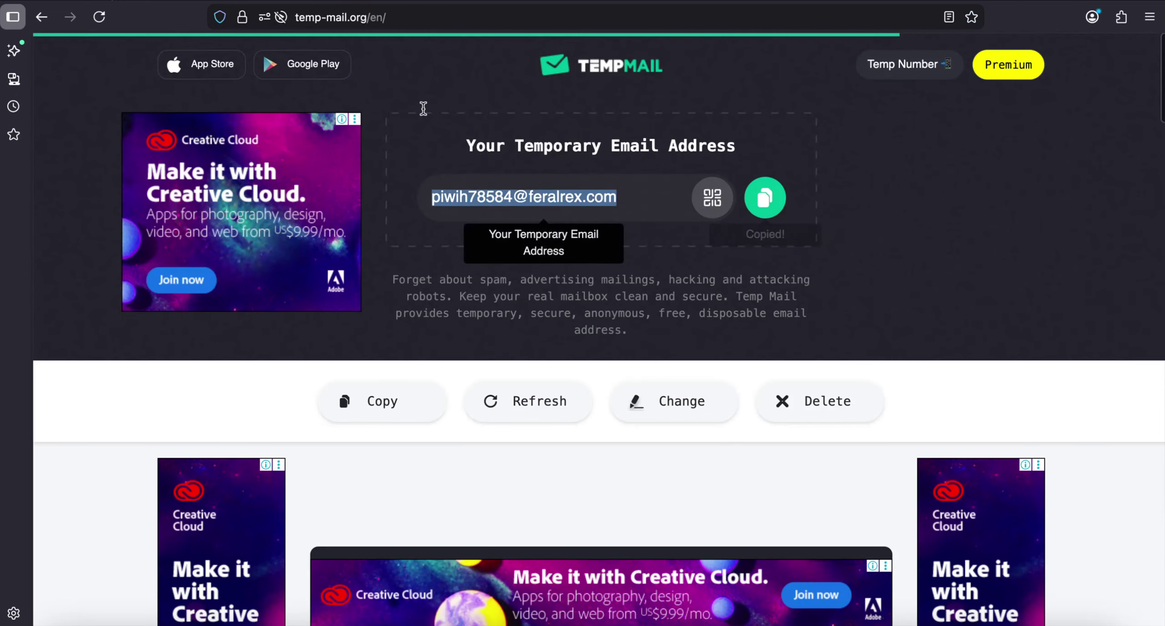
{"action": "key", "text": "ctrl+Tab"}
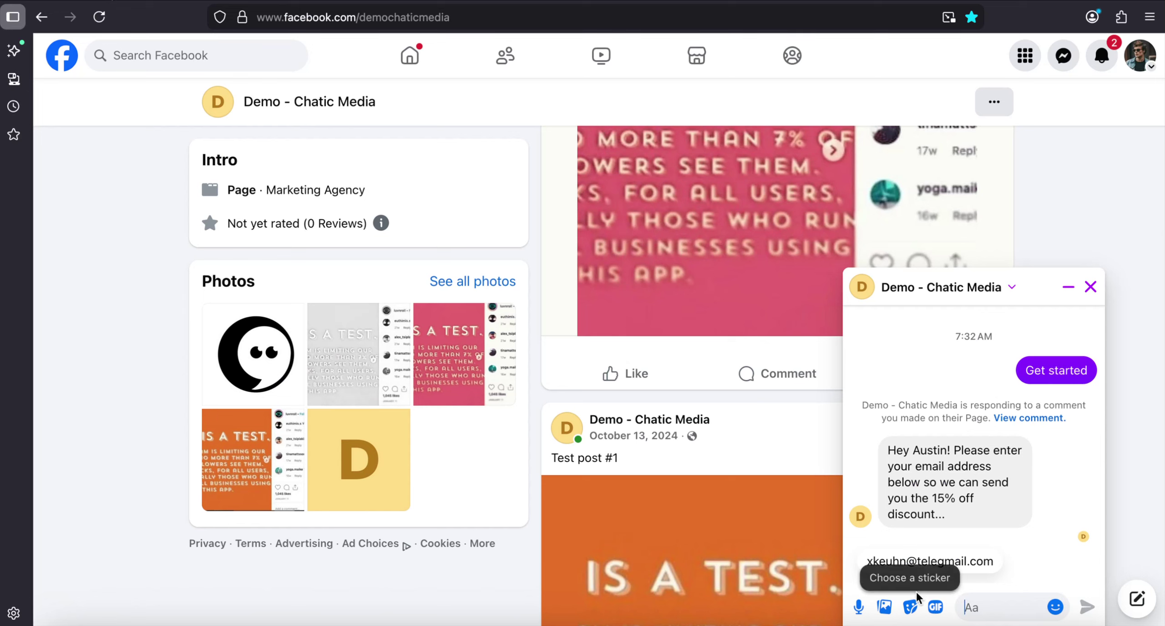
{"action": "key", "text": "ctrl+v"}
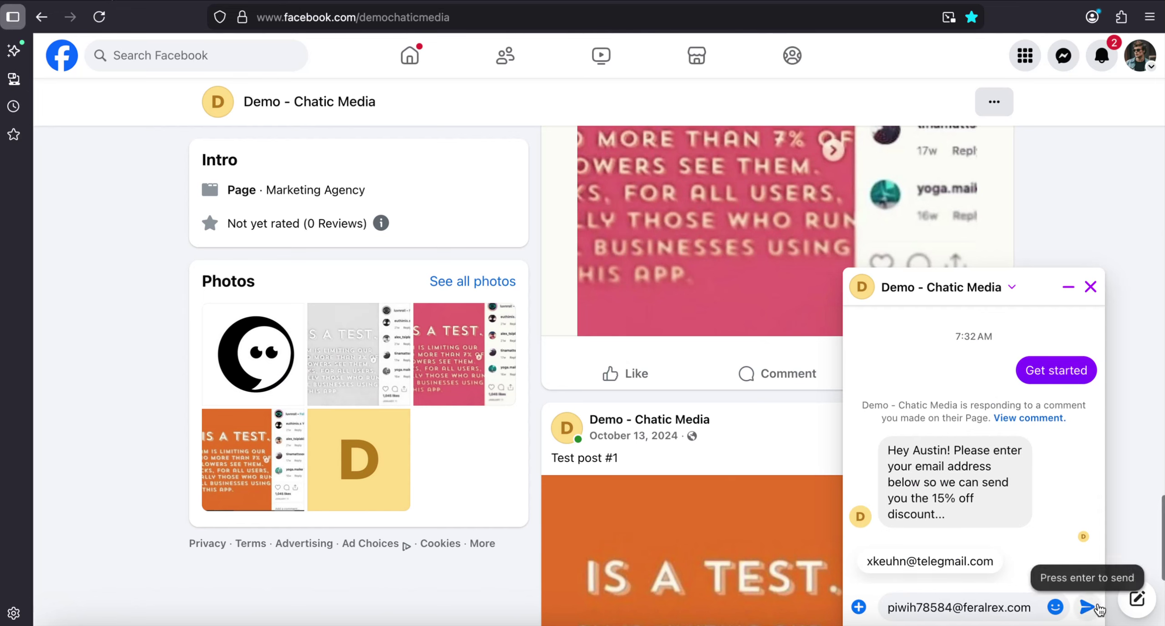
{"action": "left_click", "coordinate": [1096, 610]}
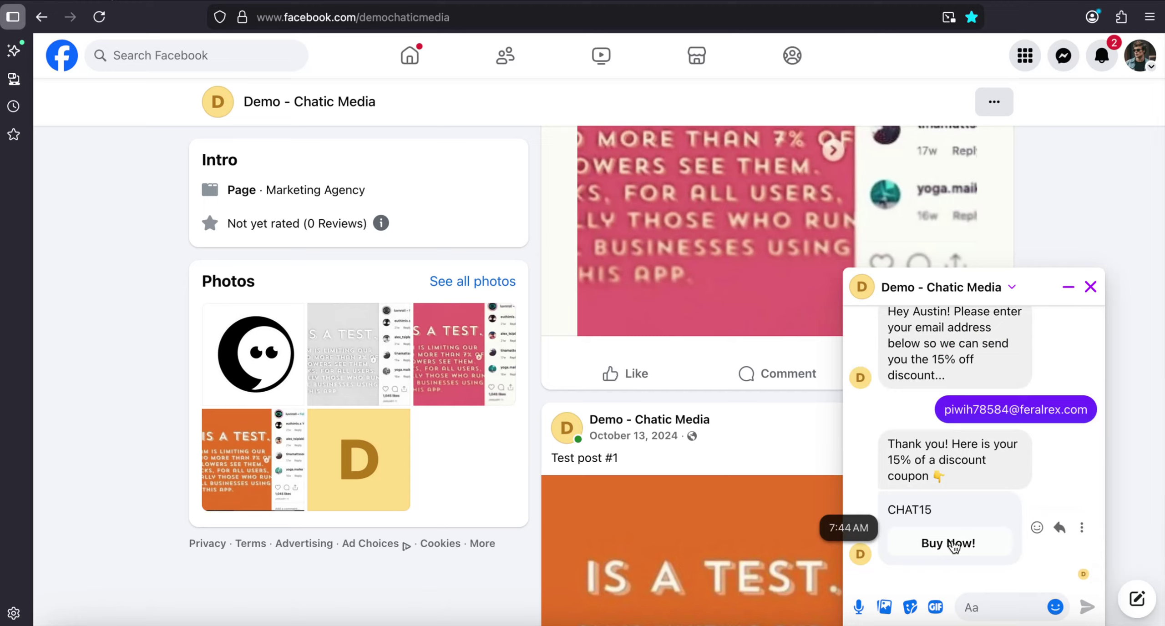
Test the Buy Now! link in the chat's coupon message, dismiss the website popup and close that page
{"action": "left_click", "coordinate": [954, 546]}
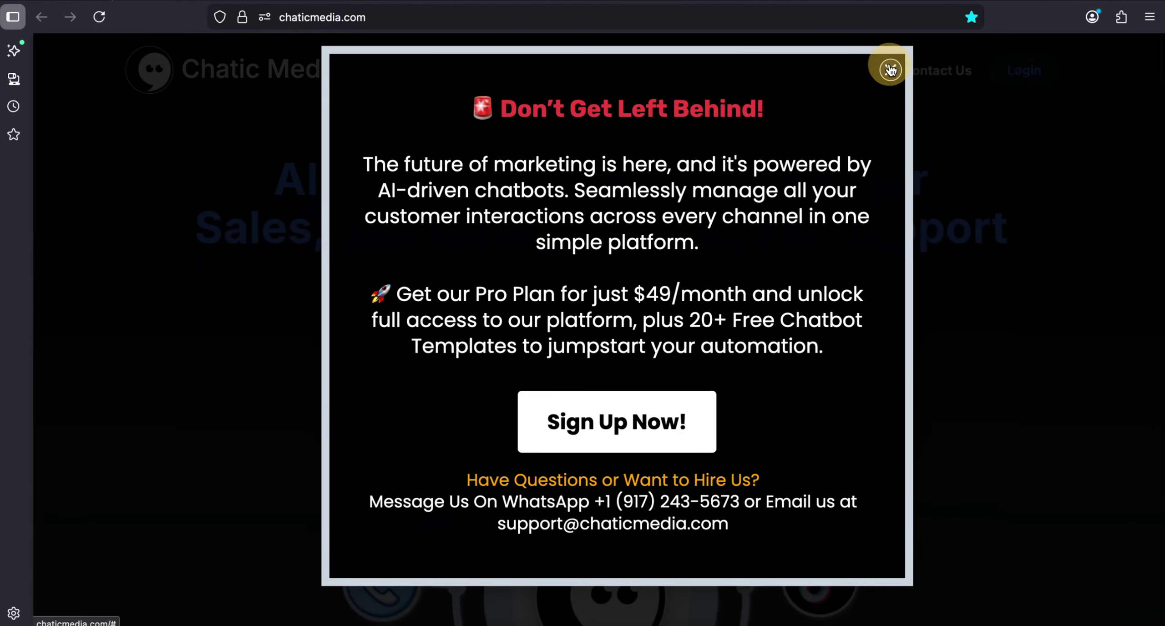
{"action": "left_click", "coordinate": [893, 68]}
{"action": "key", "text": "ctrl+w"}
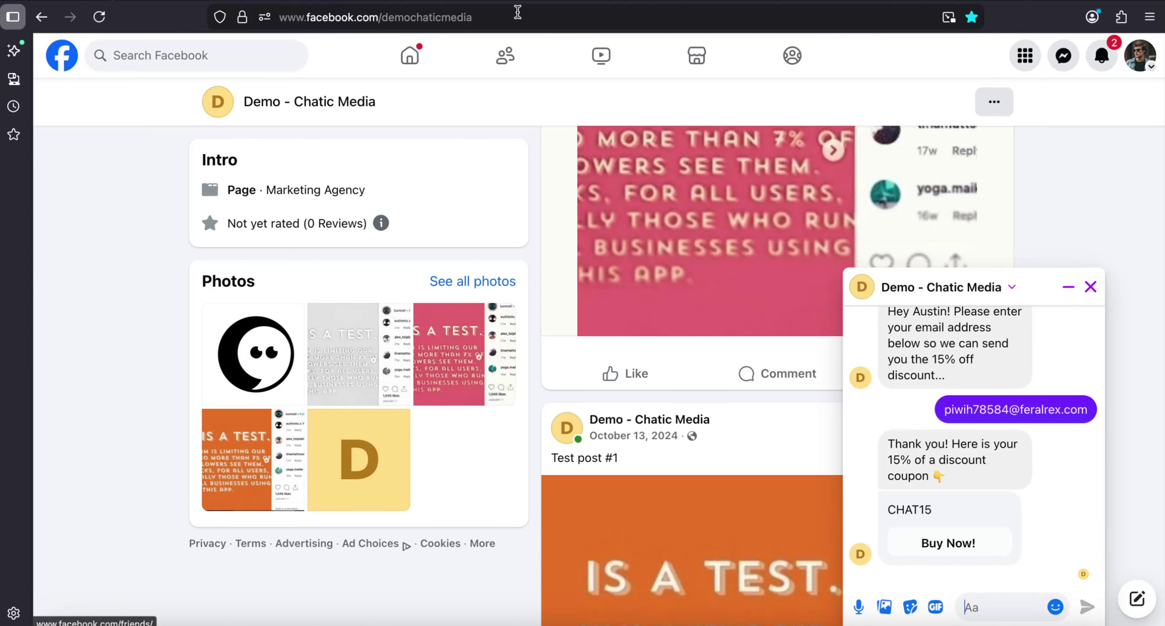
Open the "Your Discount Coupon" email in Temp Mail, check its contents and test its Buy Now! link
{"action": "key", "text": "ctrl+Tab"}
{"action": "scroll", "coordinate": [497, 335], "scroll_direction": "down", "scroll_amount": 5}
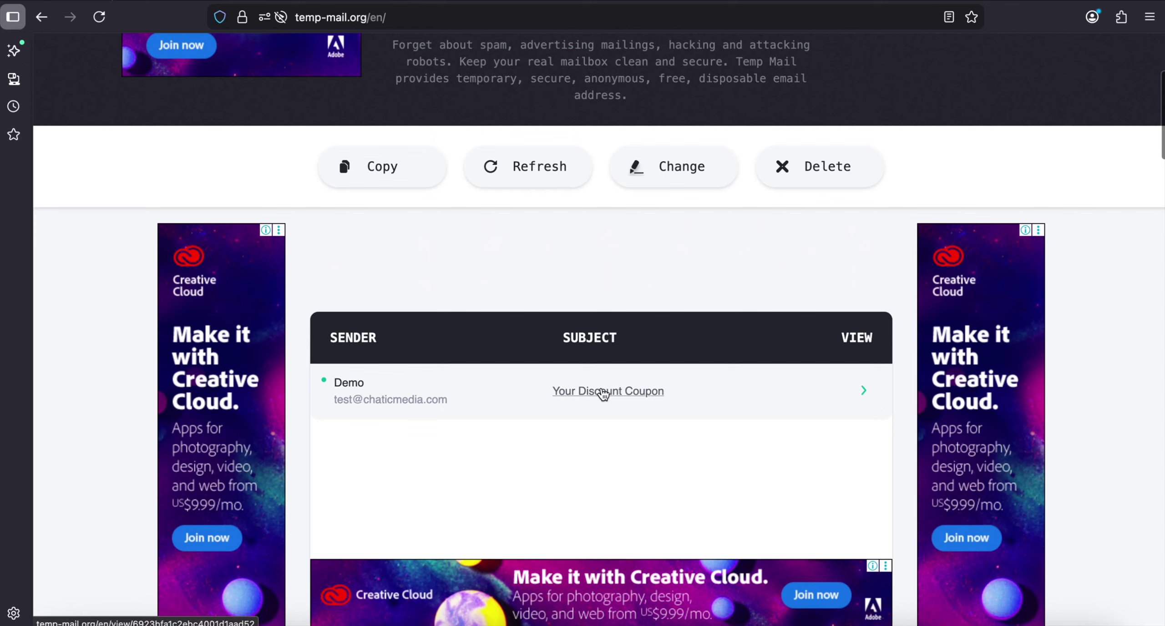
{"action": "left_click", "coordinate": [602, 392]}
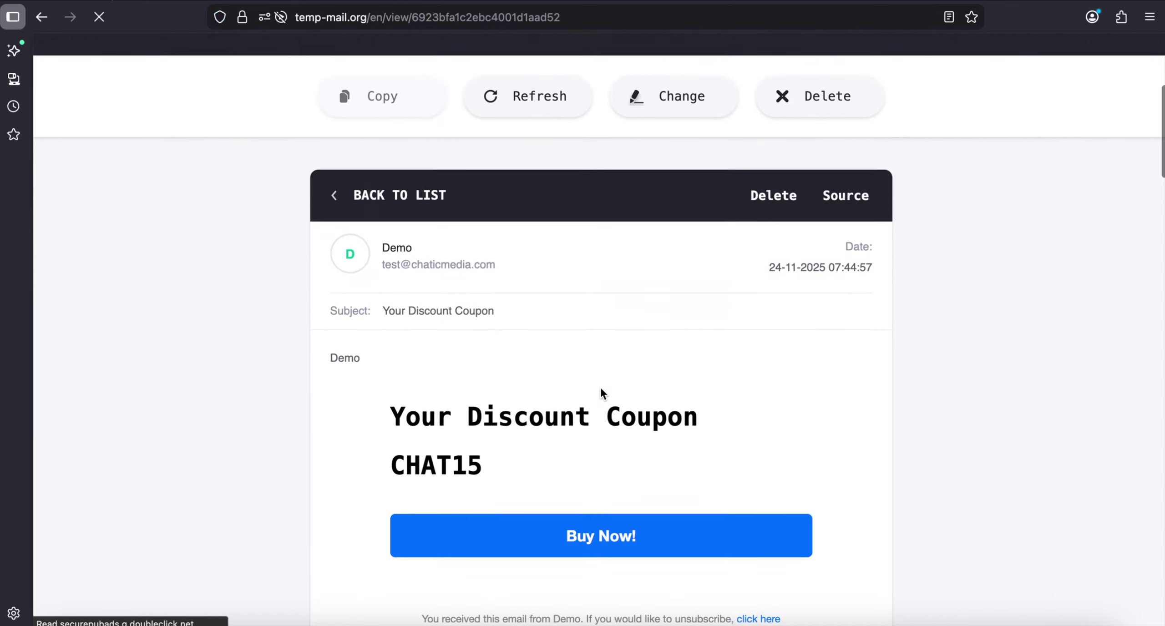
{"action": "left_click_drag", "start_coordinate": [522, 482], "coordinate": [285, 397]}
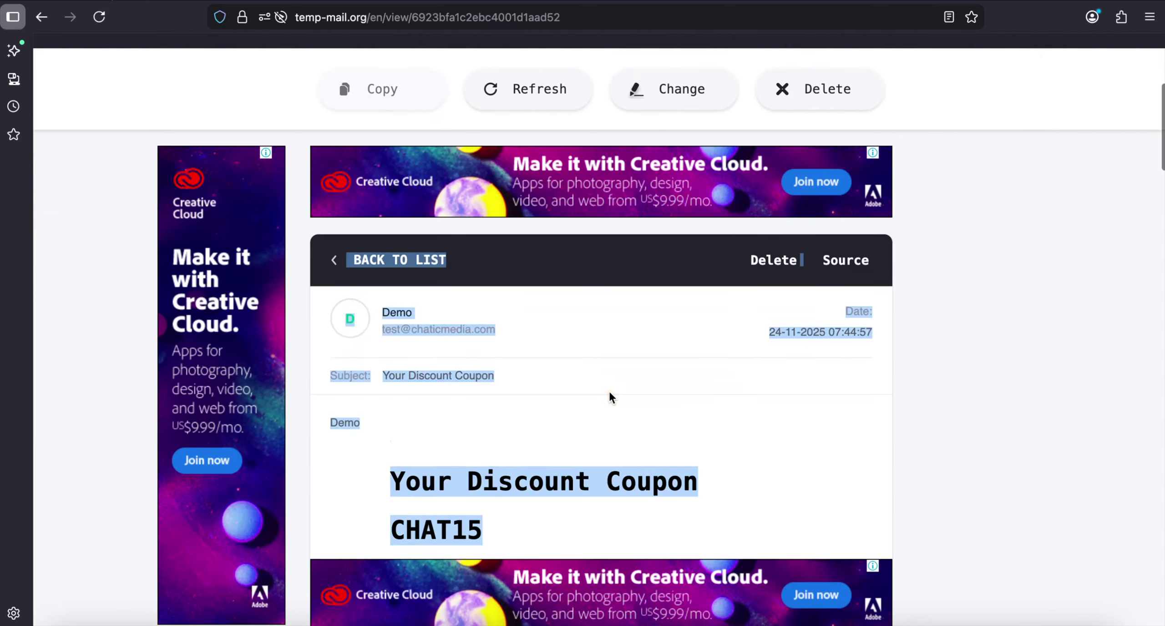
{"action": "left_click", "coordinate": [513, 435]}
{"action": "scroll", "coordinate": [514, 438], "scroll_direction": "down", "scroll_amount": 3}
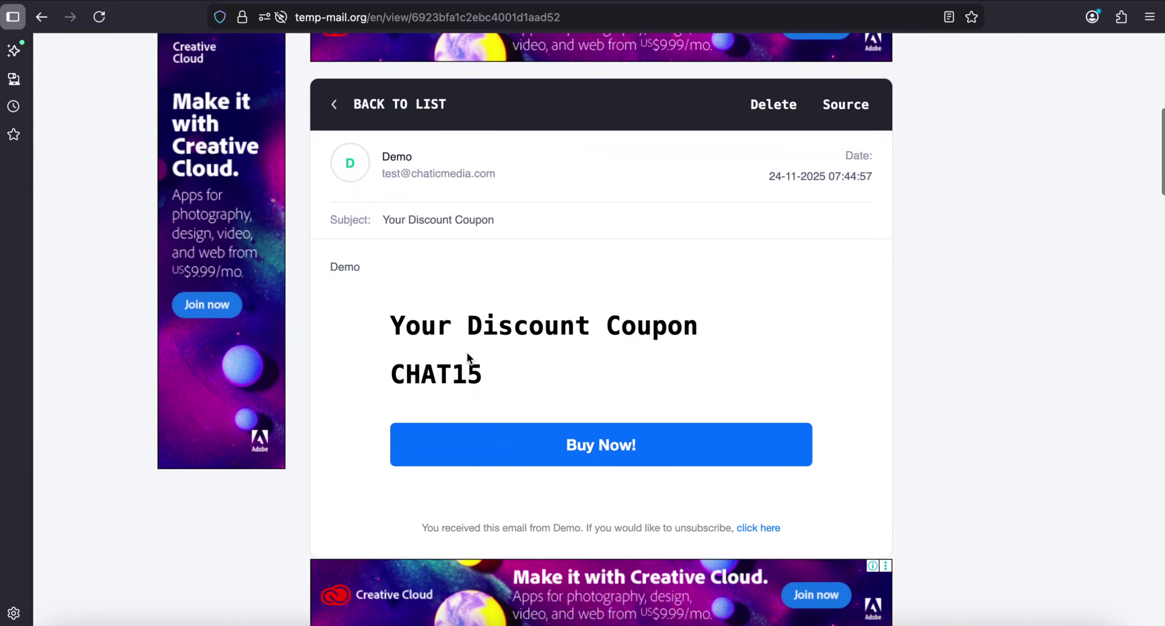
{"action": "left_click_drag", "start_coordinate": [386, 330], "coordinate": [719, 322]}
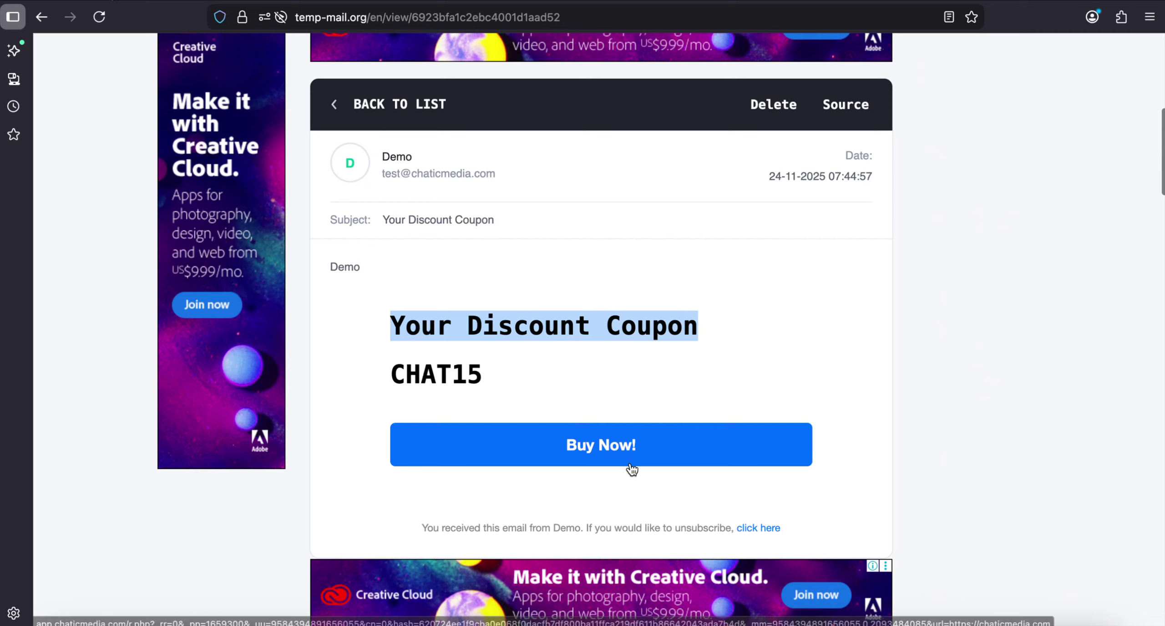
{"action": "left_click", "coordinate": [570, 444]}
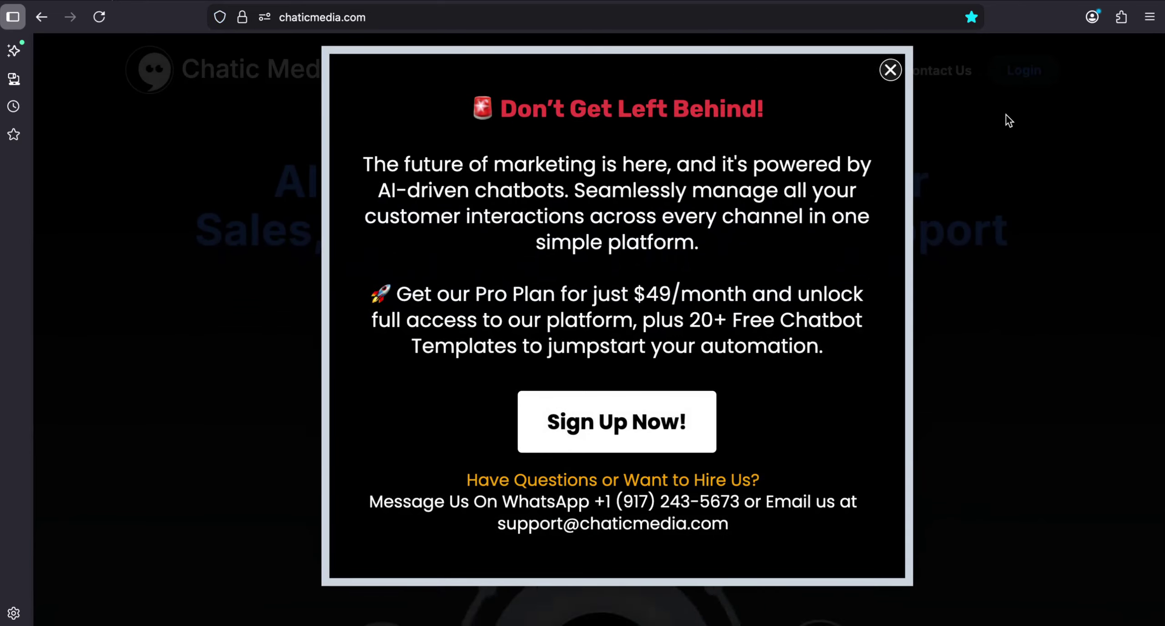
{"action": "left_click", "coordinate": [890, 69]}
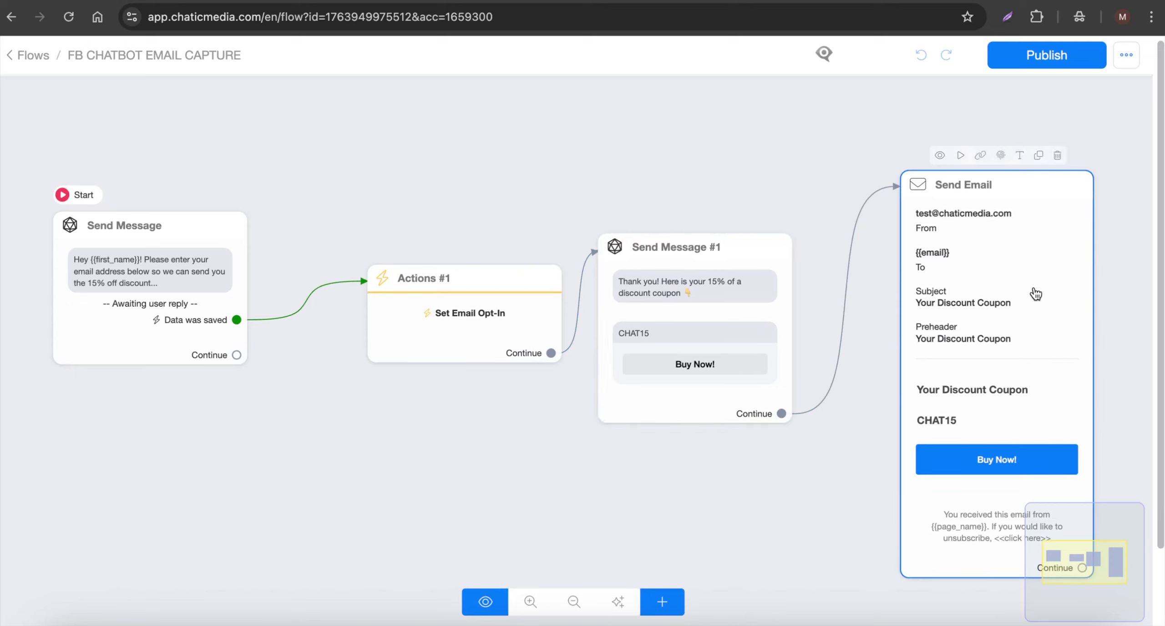
Return to Chatic Media and review the test contact's inbox conversation and captured email field
{"action": "left_click", "coordinate": [37, 54]}
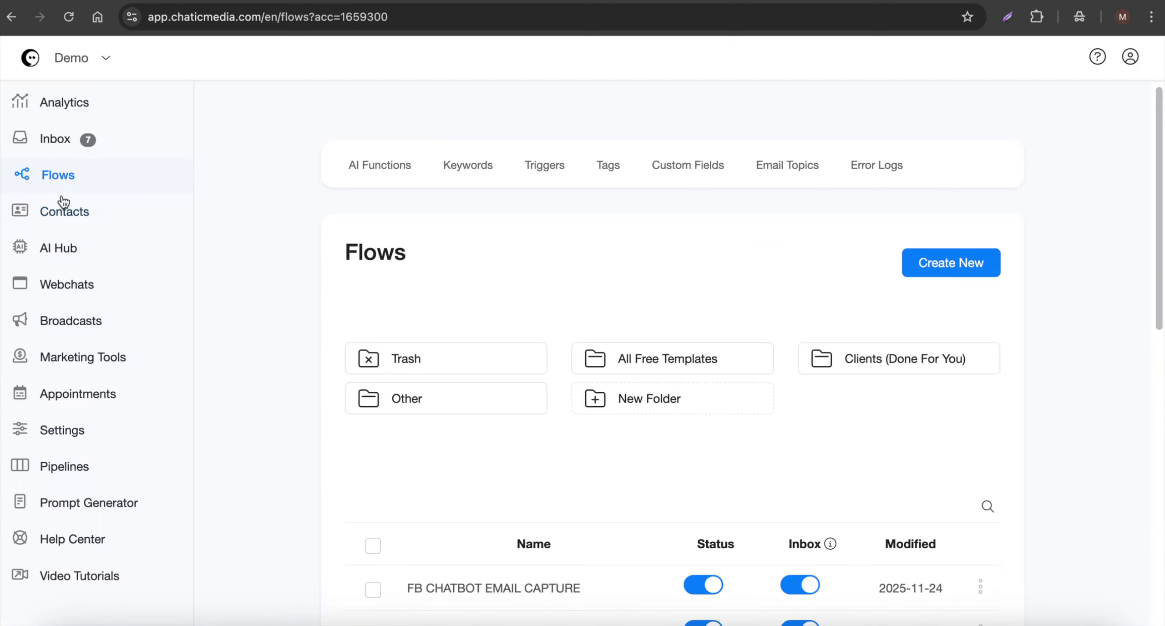
{"action": "left_click", "coordinate": [32, 138]}
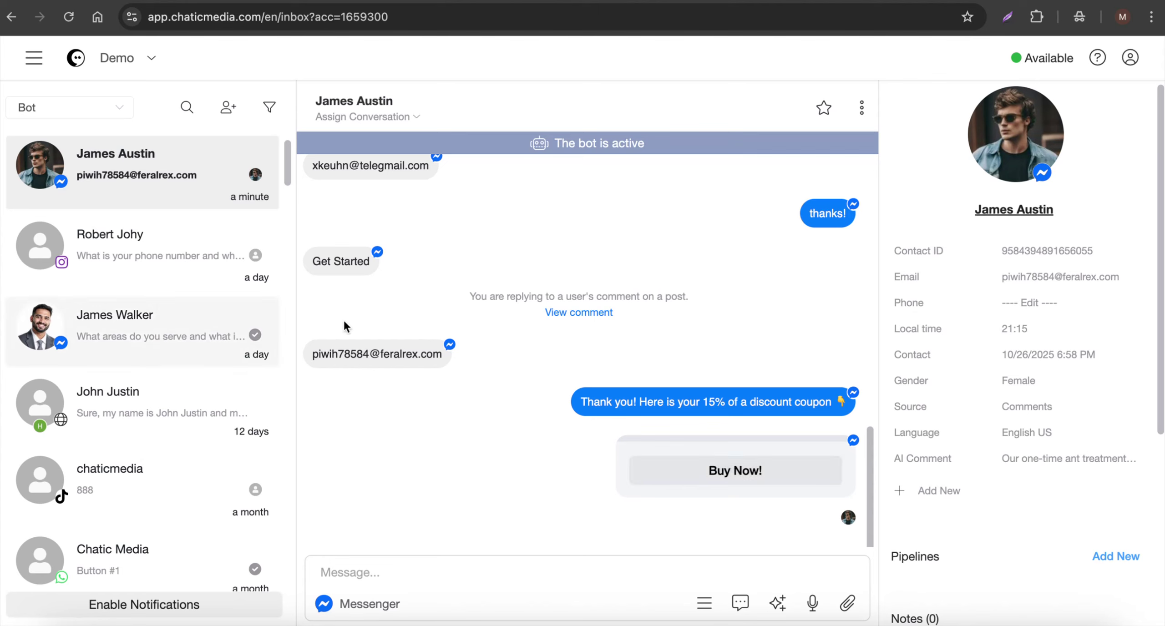
{"action": "left_click_drag", "start_coordinate": [443, 285], "coordinate": [932, 554]}
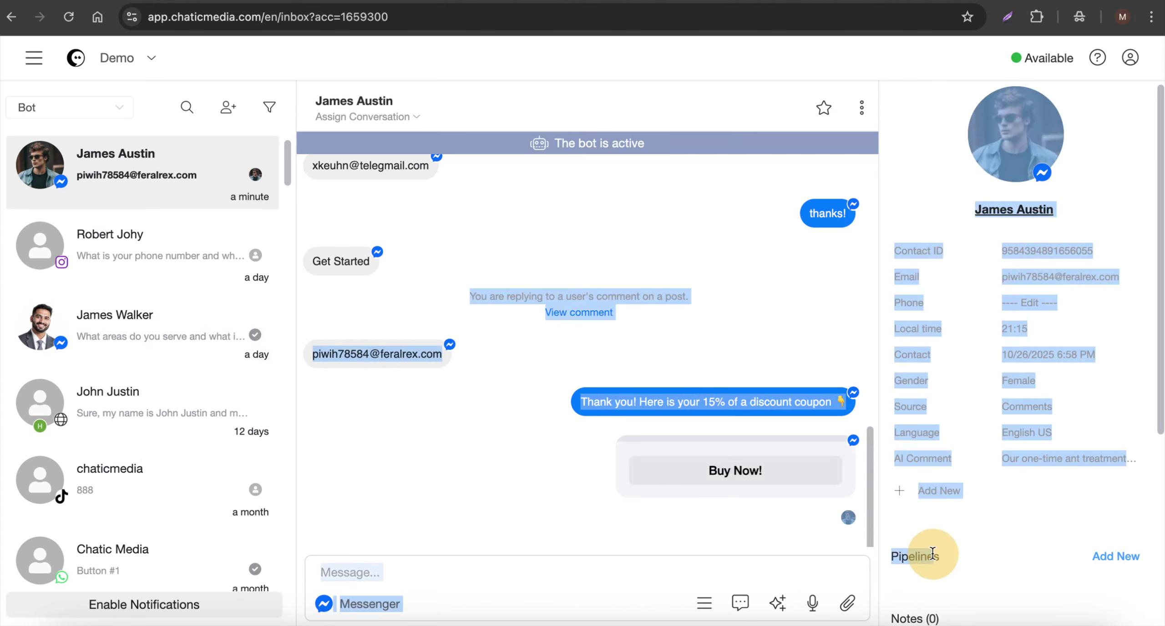
{"action": "left_click", "coordinate": [510, 577]}
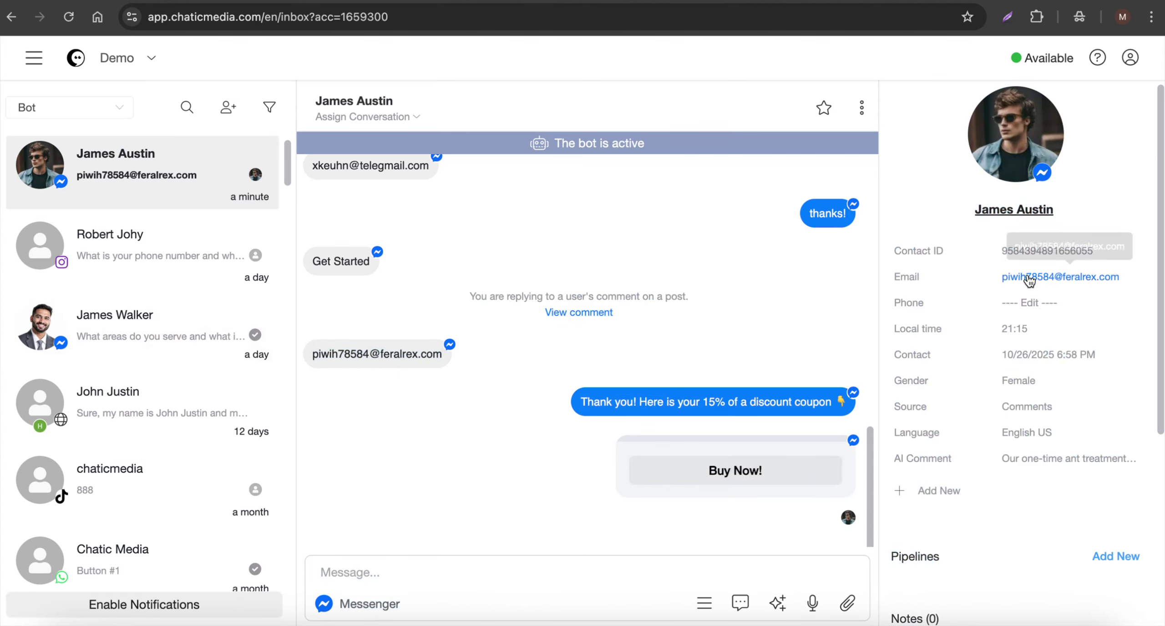
Start a new email broadcast, examine its receiver count and sending options, and cancel it without sending
{"action": "left_click", "coordinate": [26, 59]}
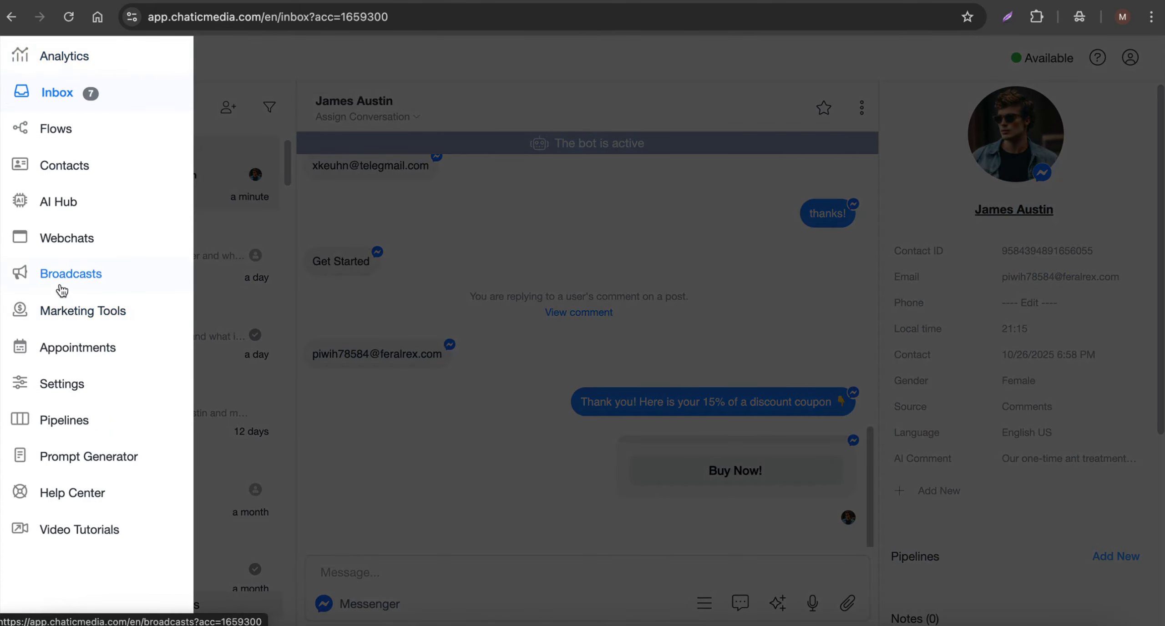
{"action": "left_click", "coordinate": [82, 278]}
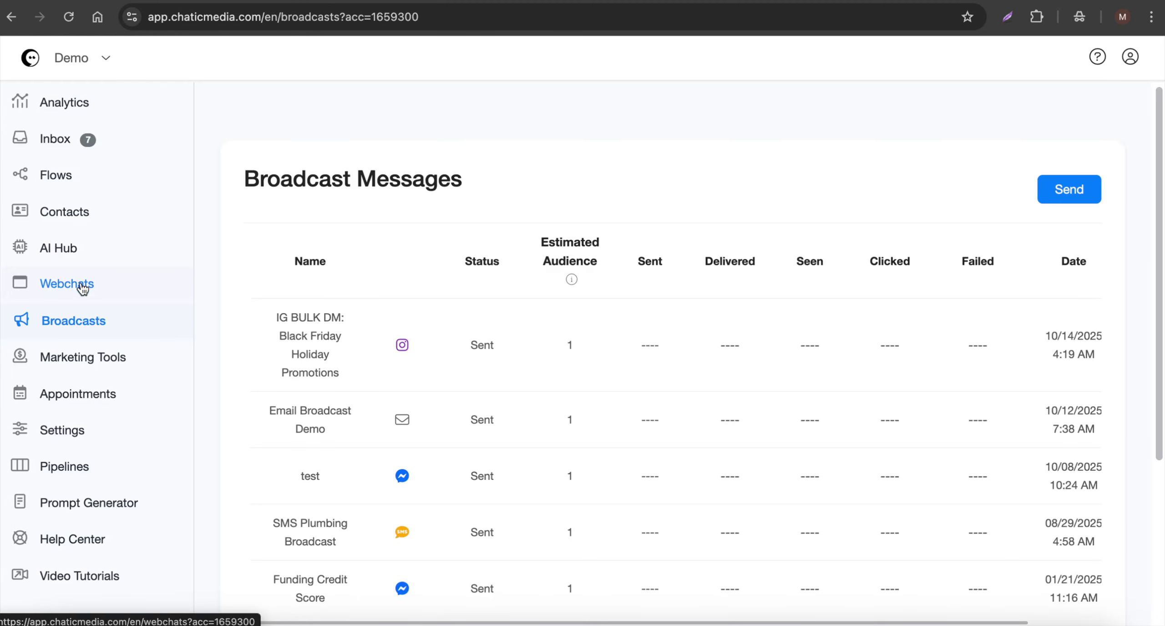
{"action": "left_click", "coordinate": [1062, 189]}
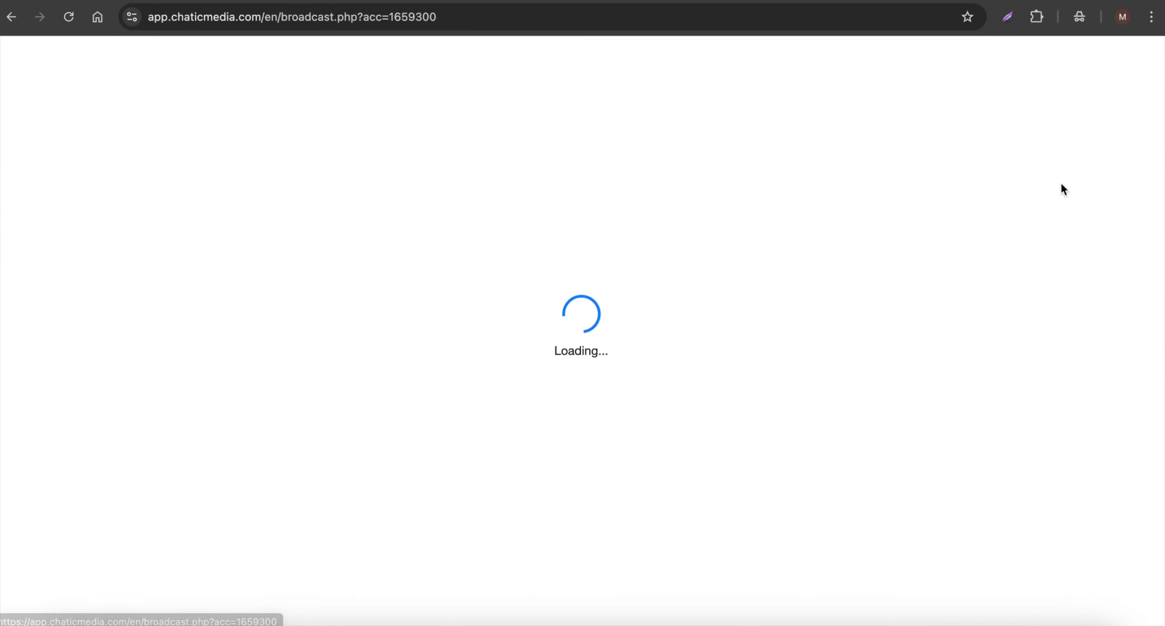
{"action": "scroll", "coordinate": [187, 374], "scroll_direction": "down", "scroll_amount": 6}
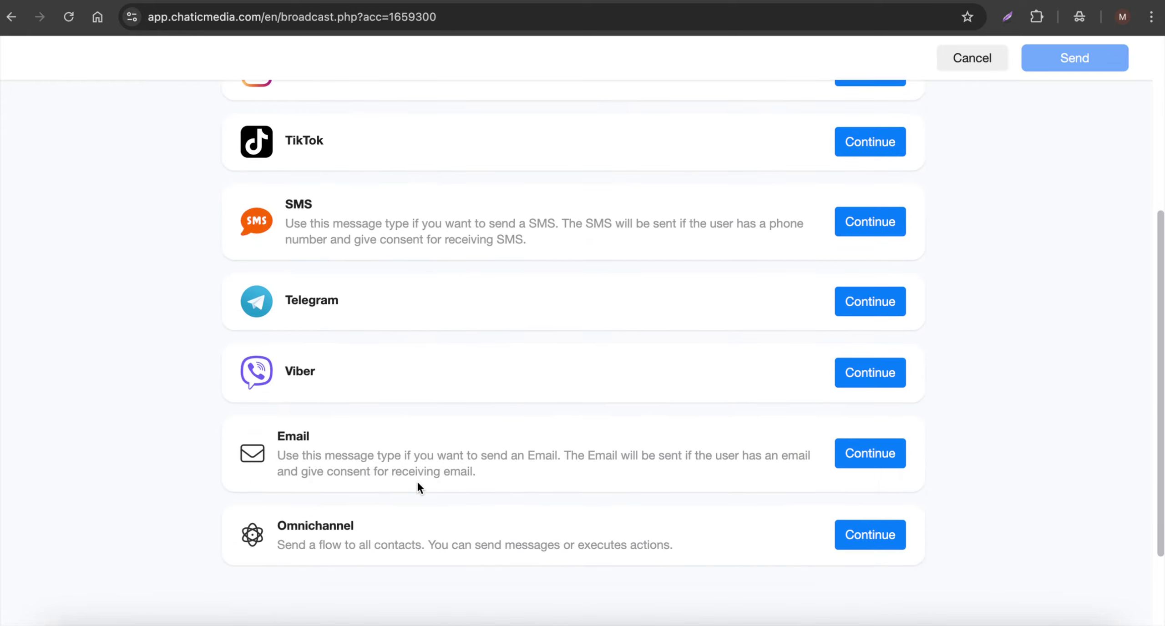
{"action": "left_click", "coordinate": [856, 457]}
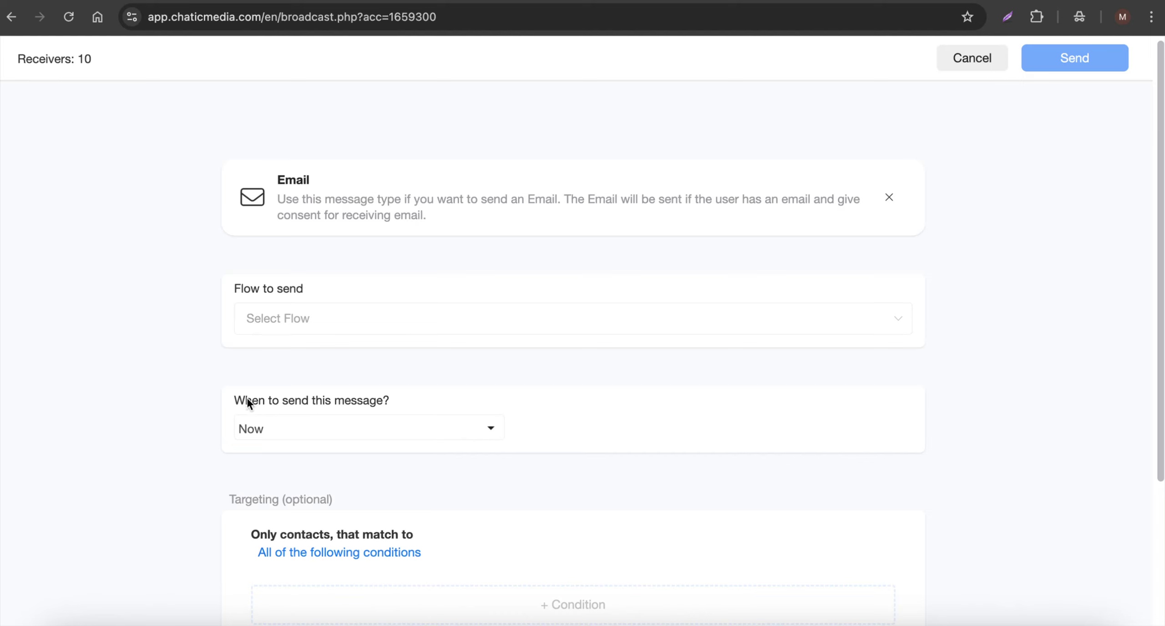
{"action": "triple_click", "coordinate": [14, 58]}
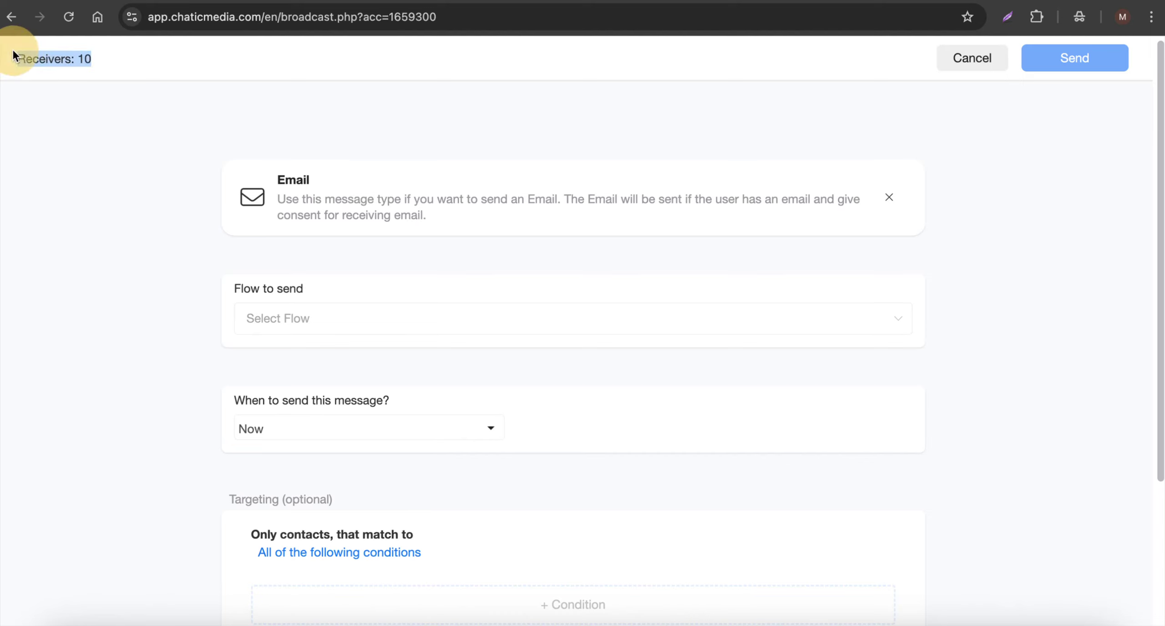
{"action": "left_click", "coordinate": [982, 56]}
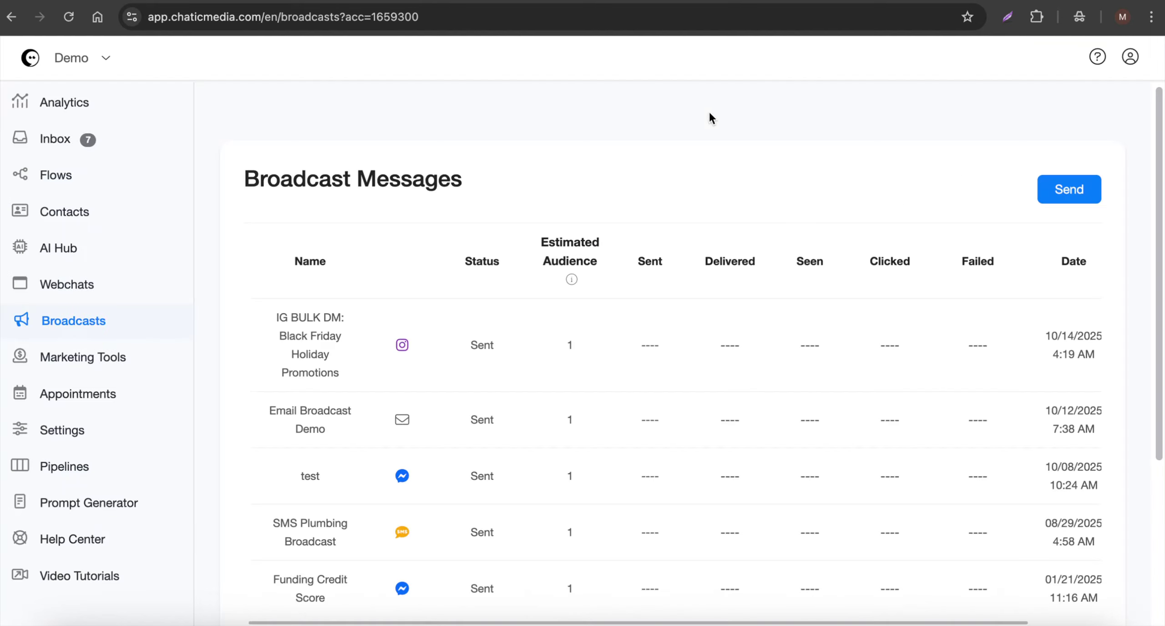
Find the drip campaigns among the marketing tools and open the "DFY: Email Campaigns - JL" sequence
{"action": "left_click", "coordinate": [82, 359]}
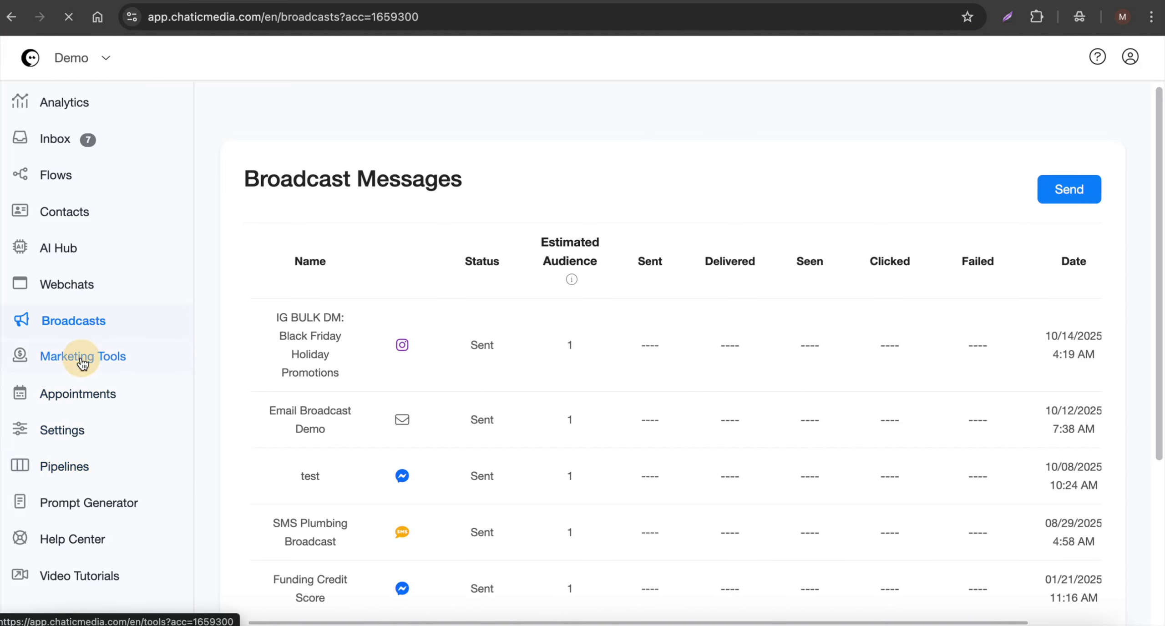
{"action": "scroll", "coordinate": [579, 469], "scroll_direction": "down", "scroll_amount": 5}
{"action": "scroll", "coordinate": [579, 455], "scroll_direction": "down", "scroll_amount": 1}
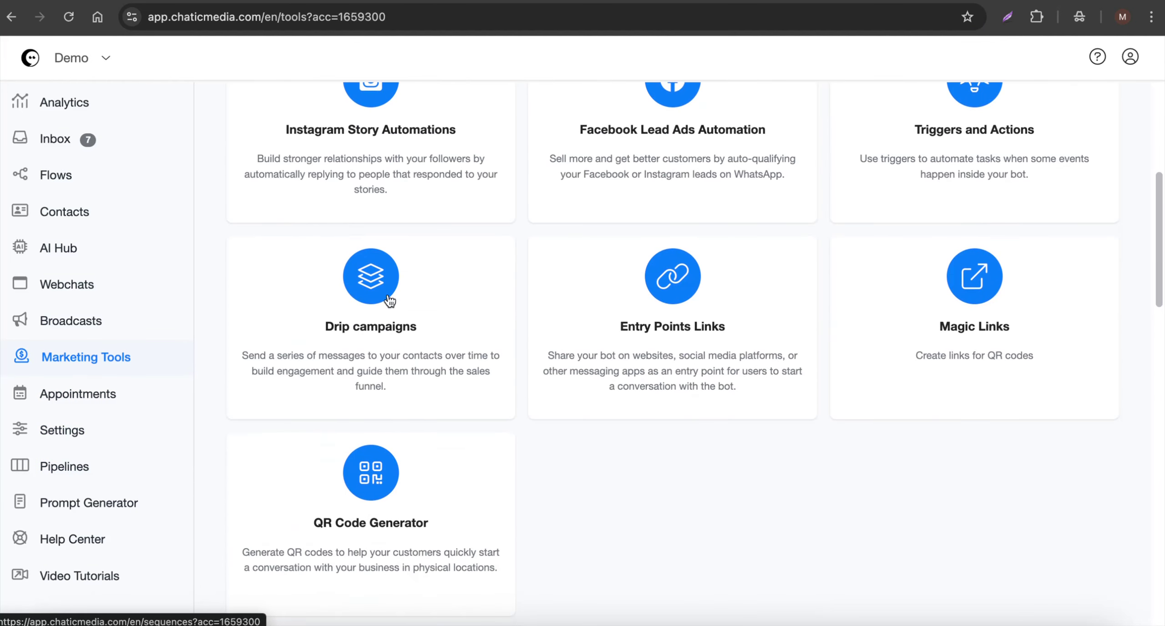
{"action": "left_click", "coordinate": [321, 344]}
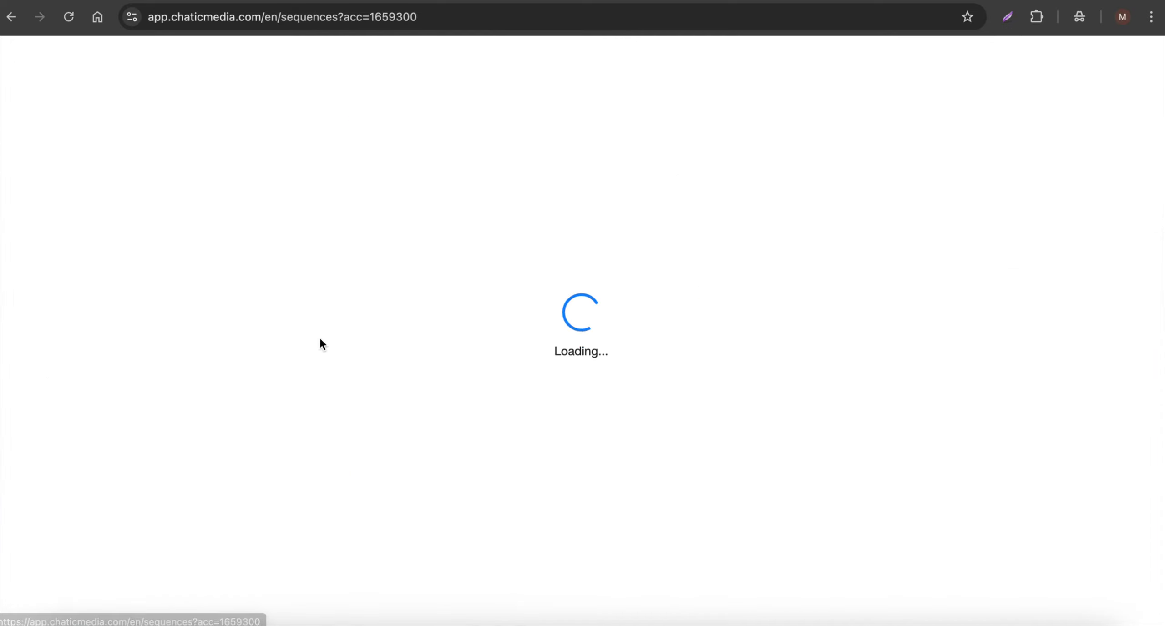
{"action": "scroll", "coordinate": [564, 421], "scroll_direction": "down", "scroll_amount": 10}
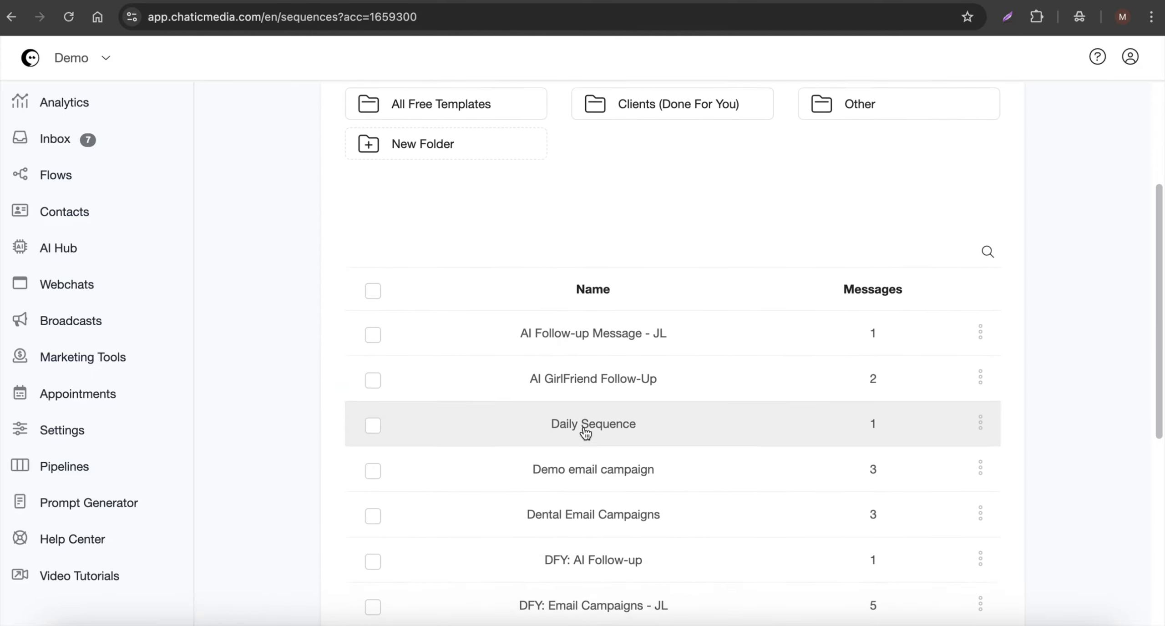
{"action": "left_click", "coordinate": [575, 430]}
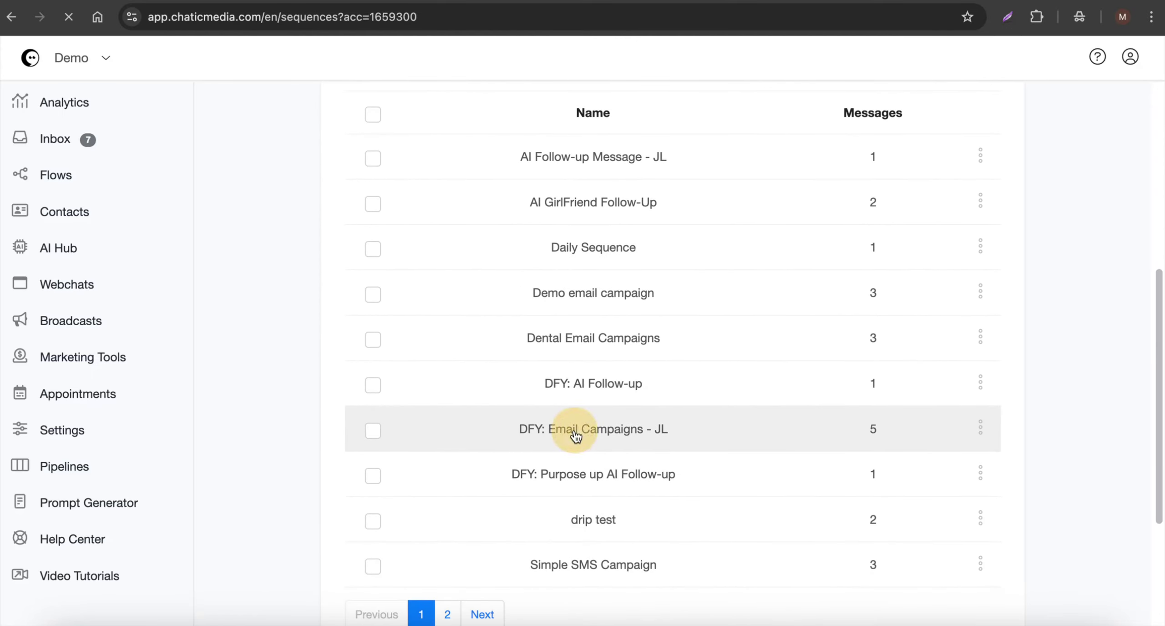